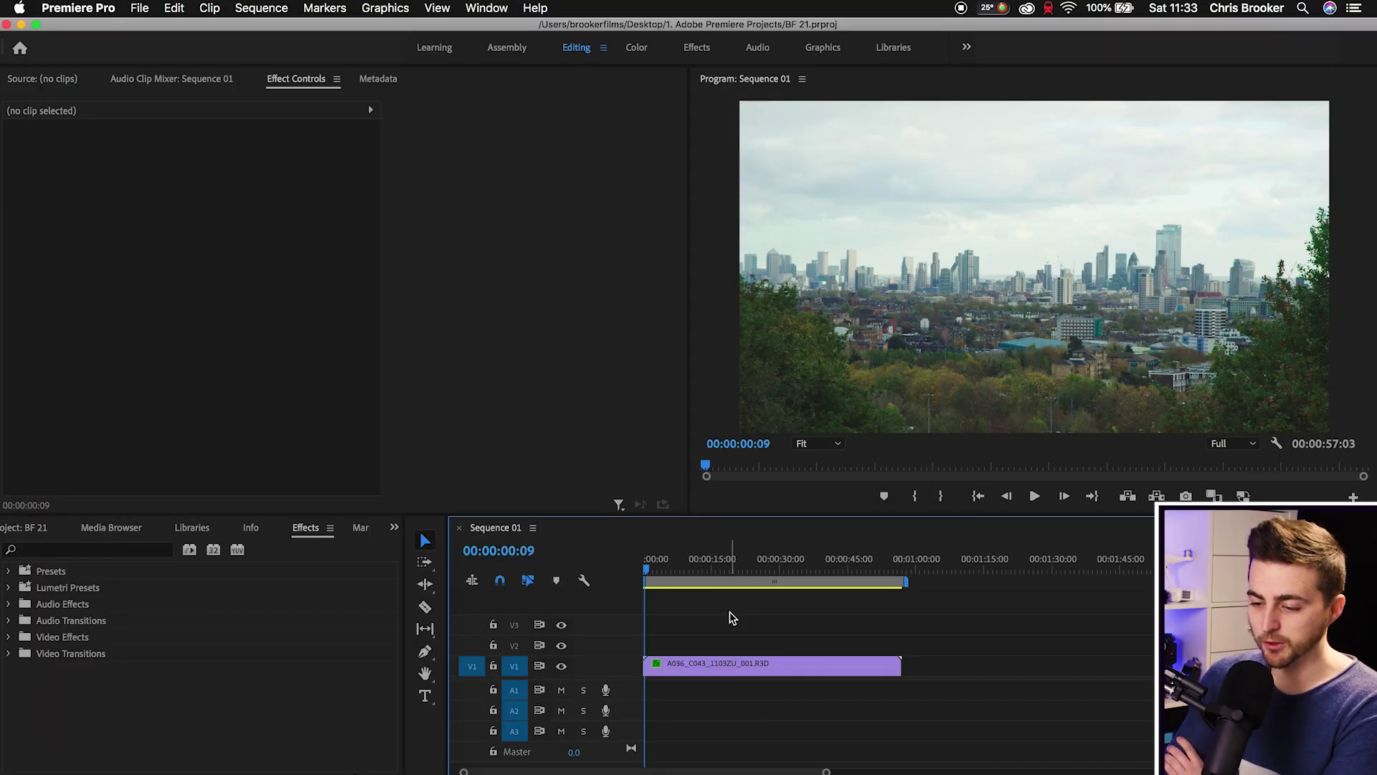
Create a Black Video item in the Project panel and place it on V2 above the skyline footage
left_click(729, 666)
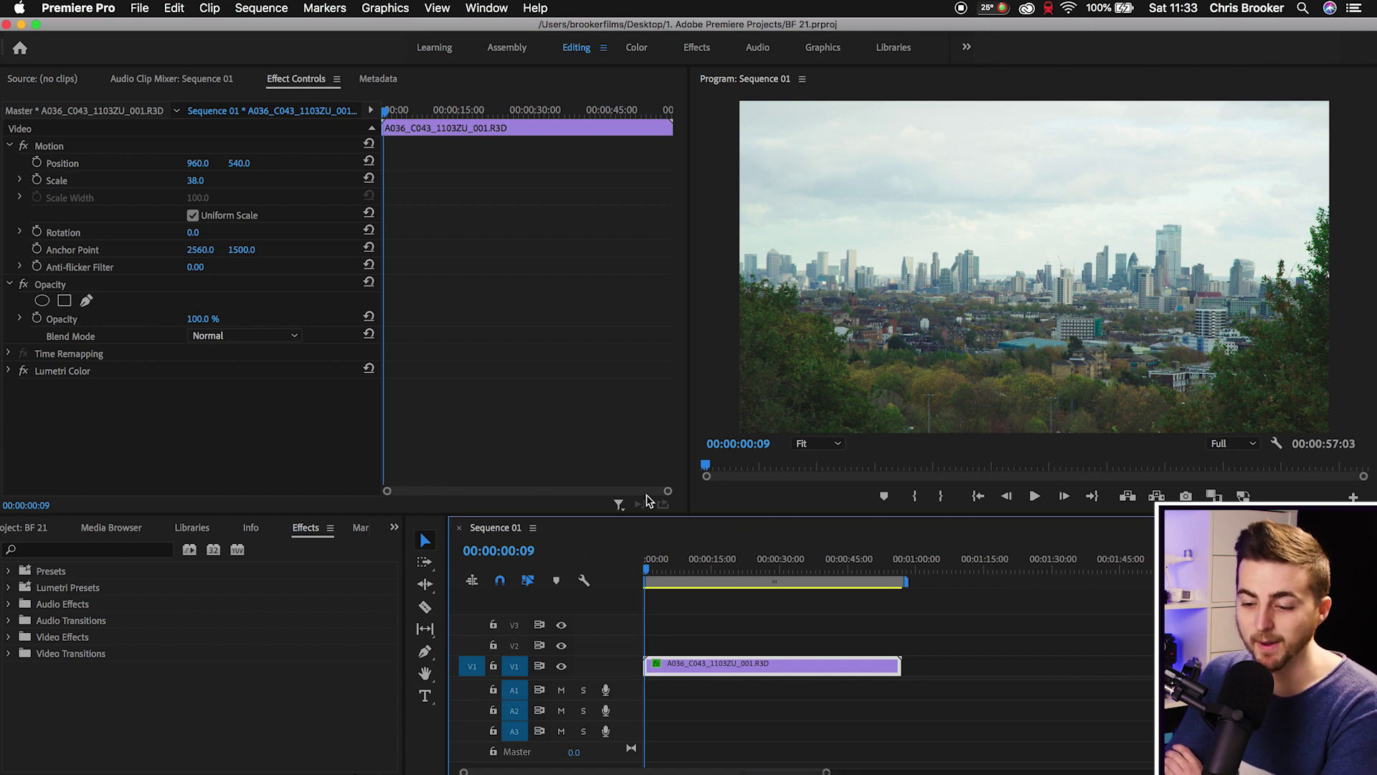
left_click(395, 527)
left_click(431, 540)
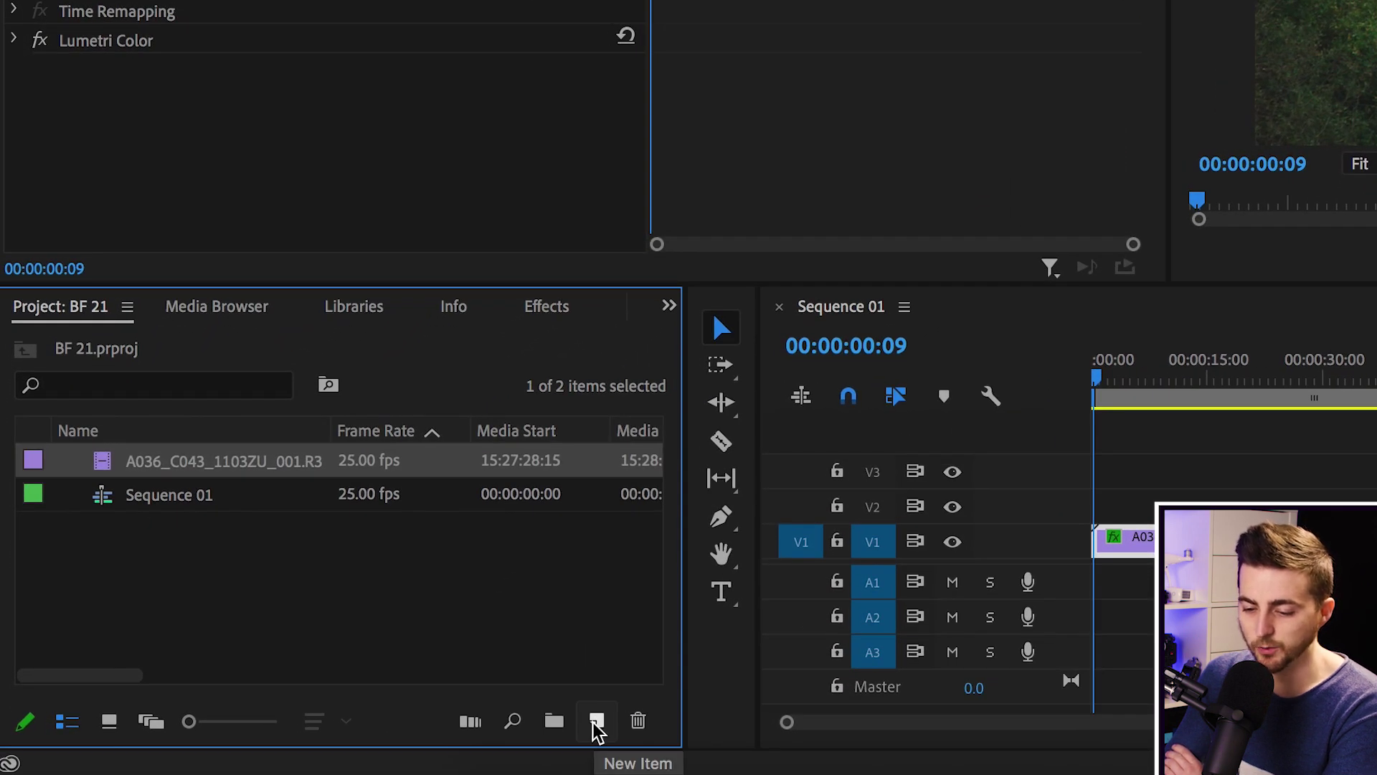
left_click(597, 720)
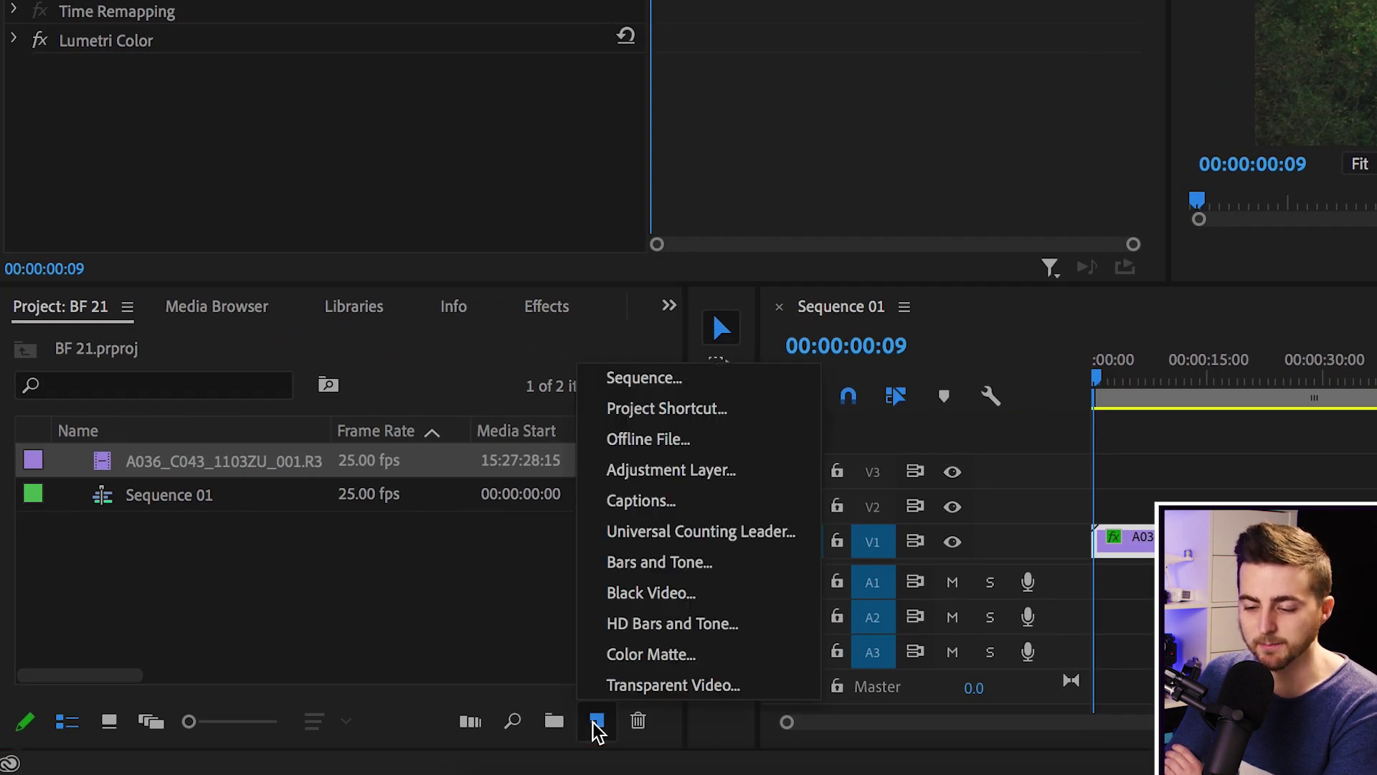
left_click(578, 632)
key("Return")
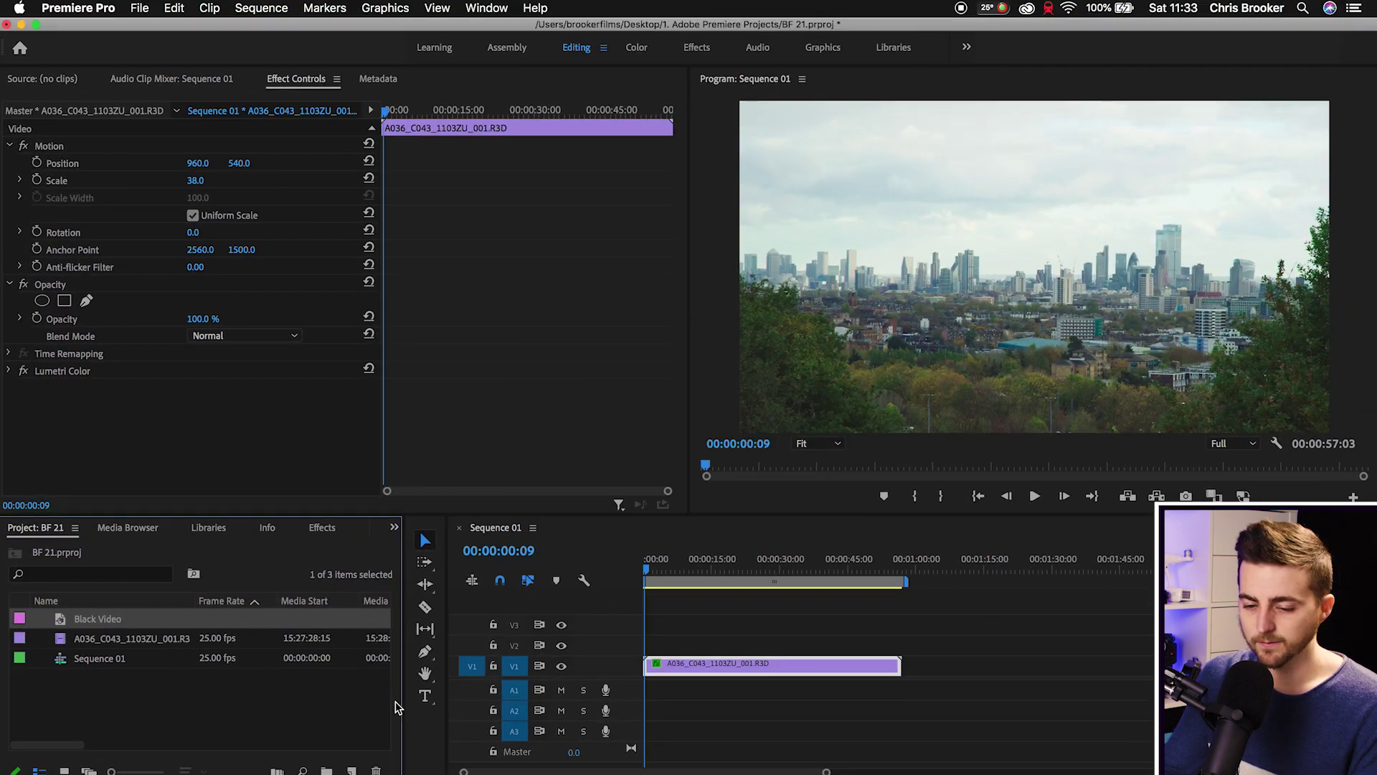
left_click_drag(64, 623, 901, 645)
Select the Black Video clip on V2 and show its Opacity settings in Effect Controls
left_click(768, 563)
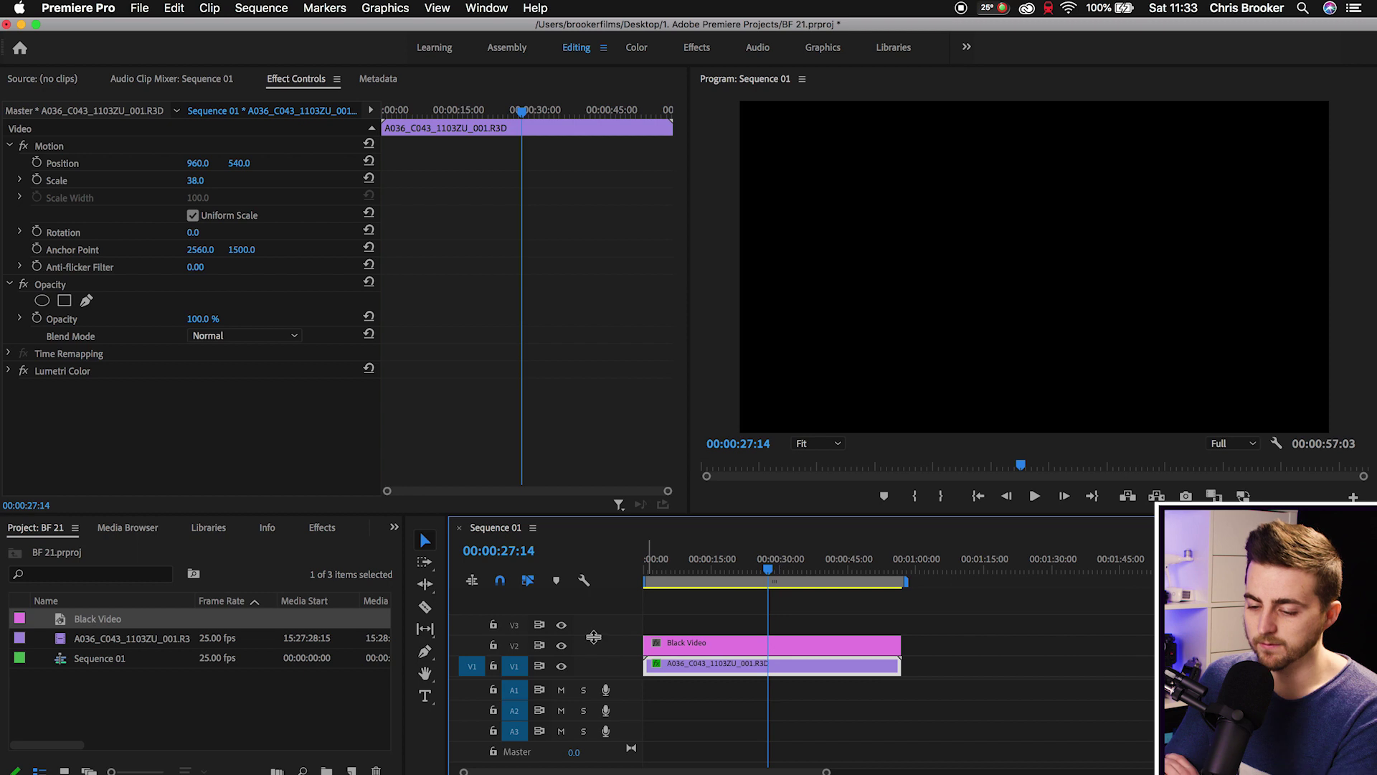
left_click(561, 646)
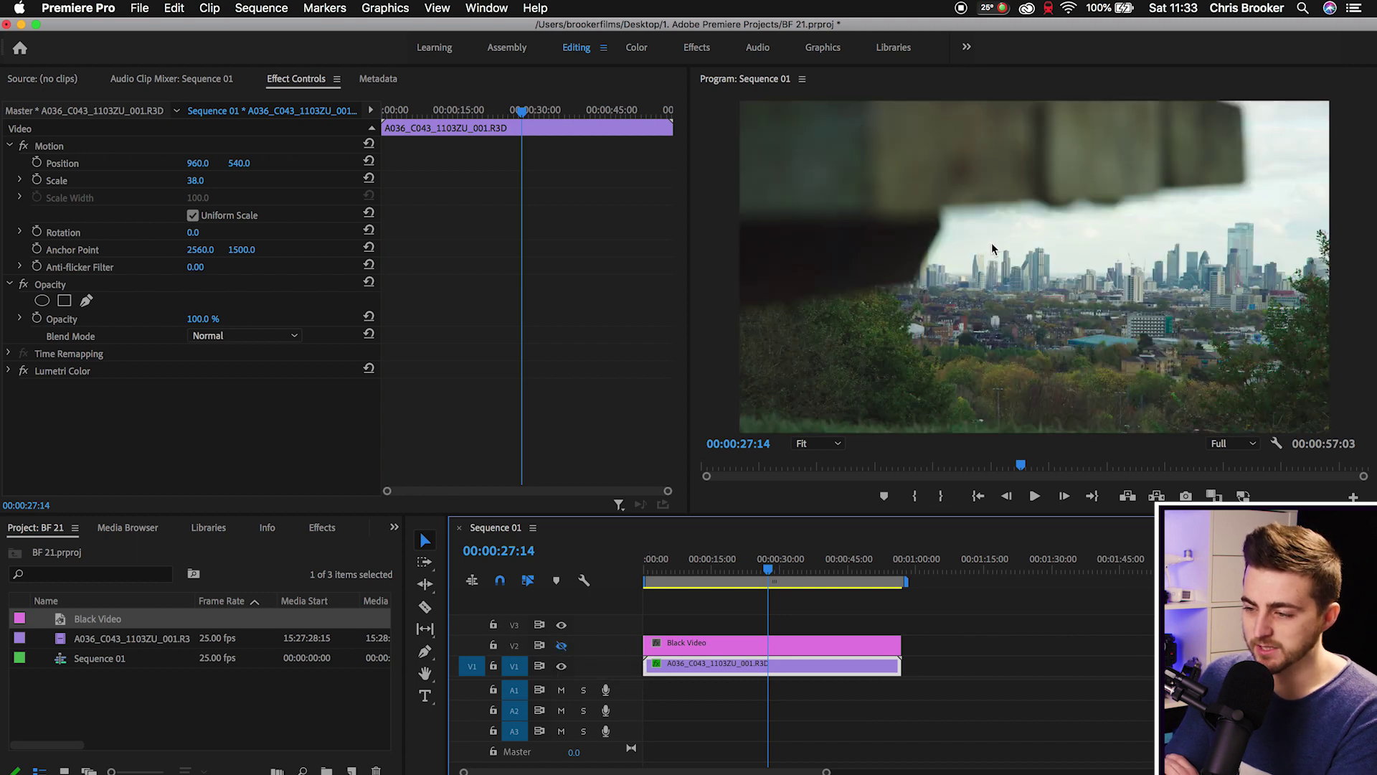
left_click(561, 646)
left_click(700, 643)
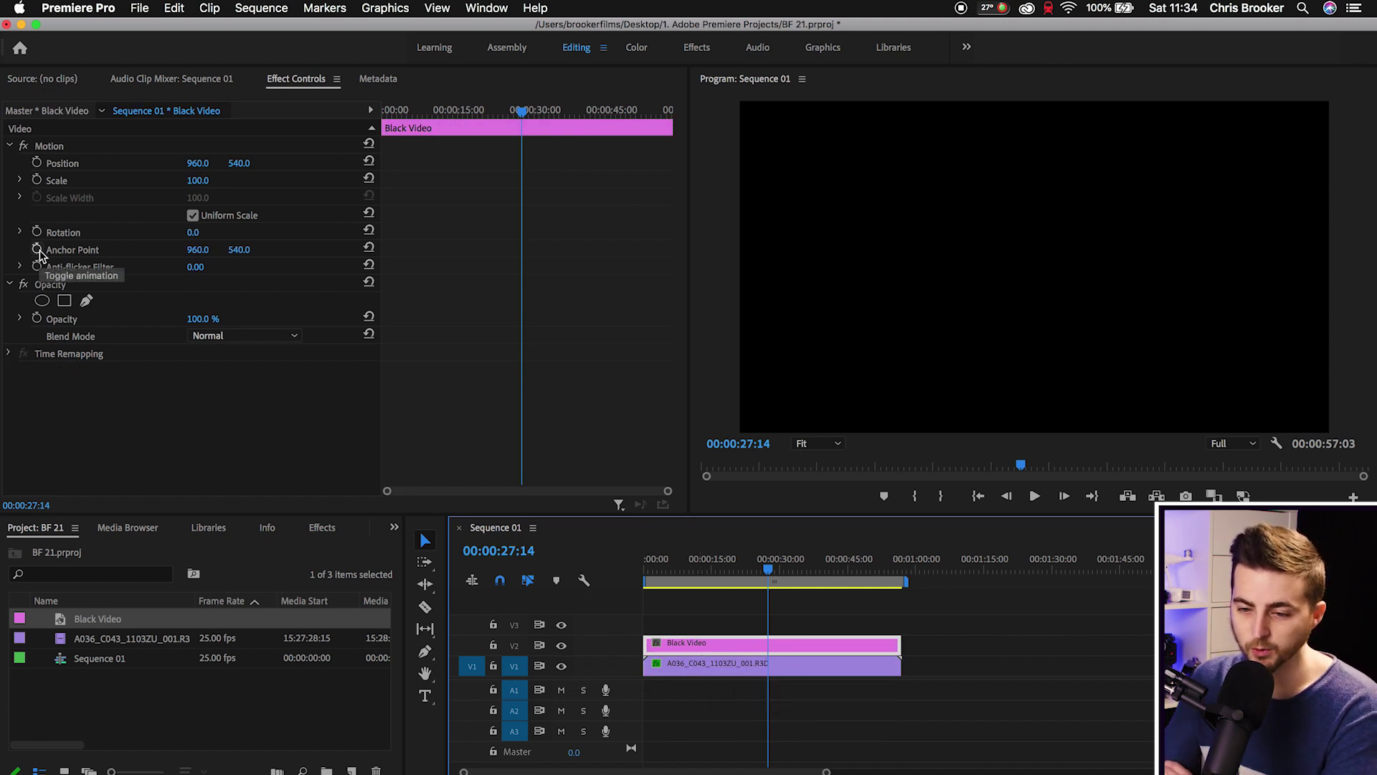
left_click(158, 119)
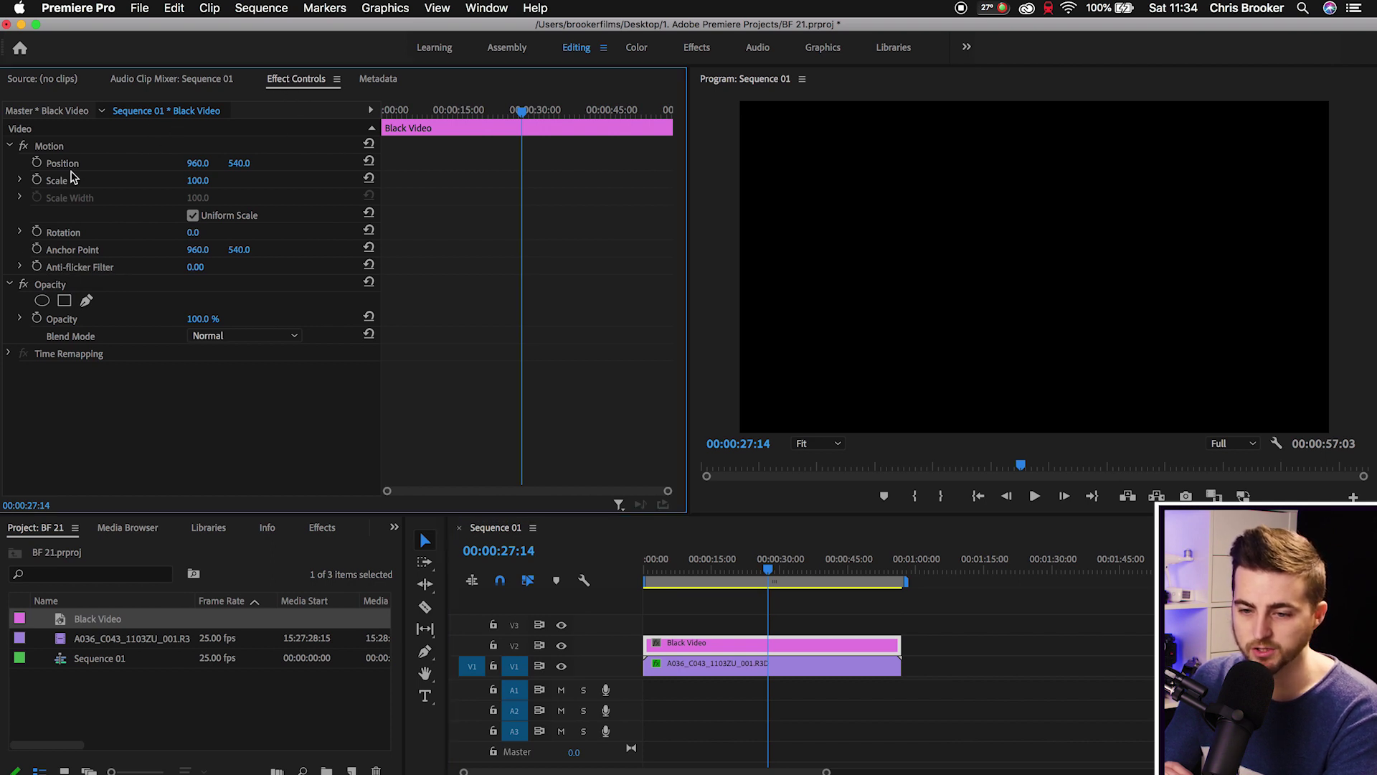
left_click(56, 285)
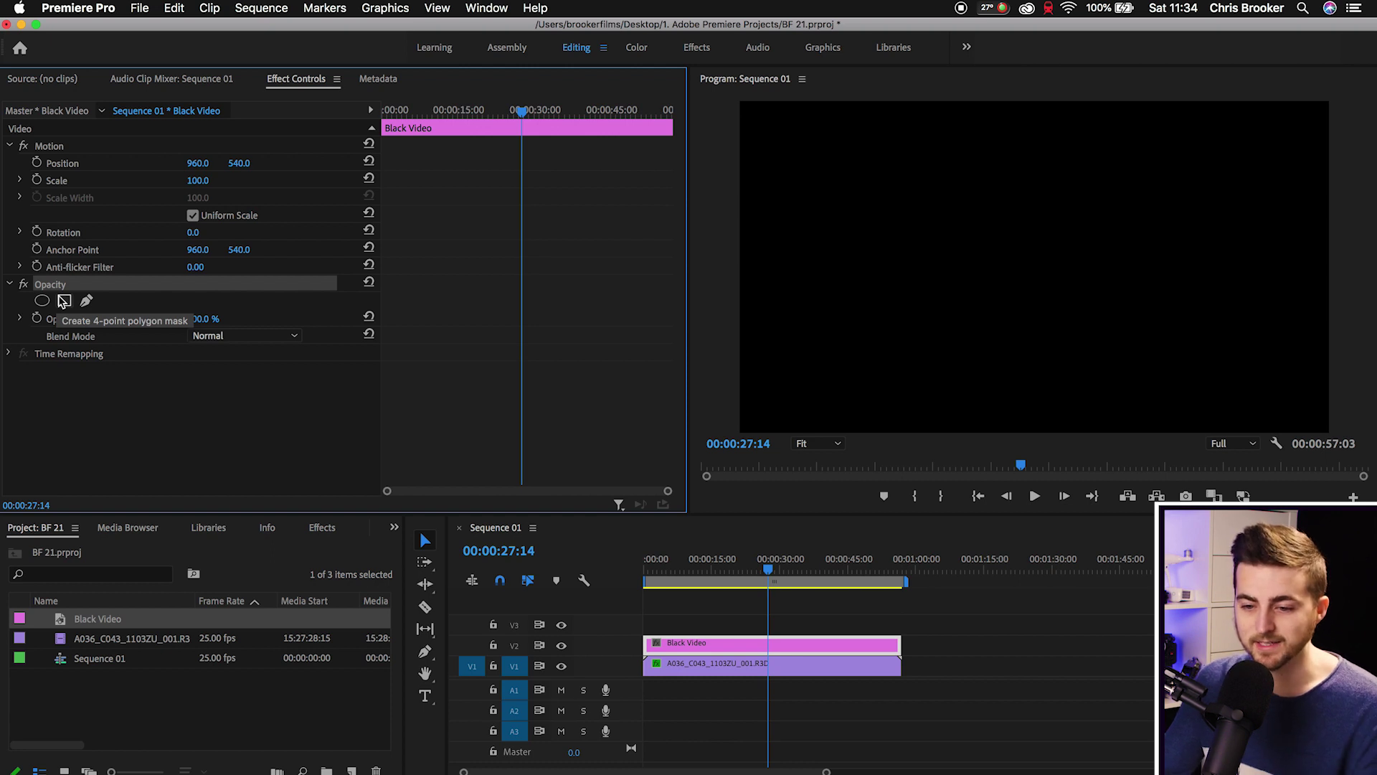
Add a four-point polygon mask to the Black Video and drag its corners into a skewed rectangle
left_click(64, 300)
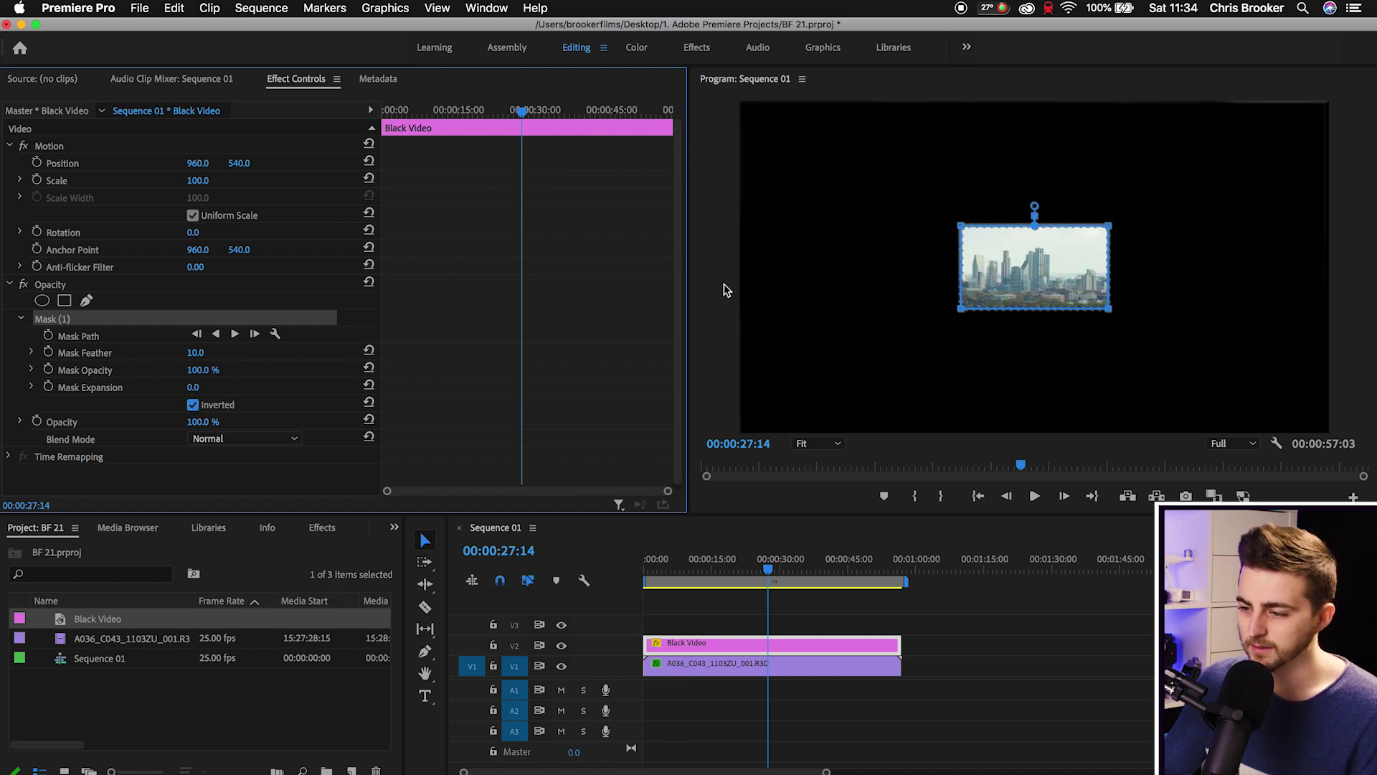
left_click_drag(962, 229, 830, 167)
left_click_drag(961, 311, 858, 373)
left_click_drag(1108, 308, 1232, 380)
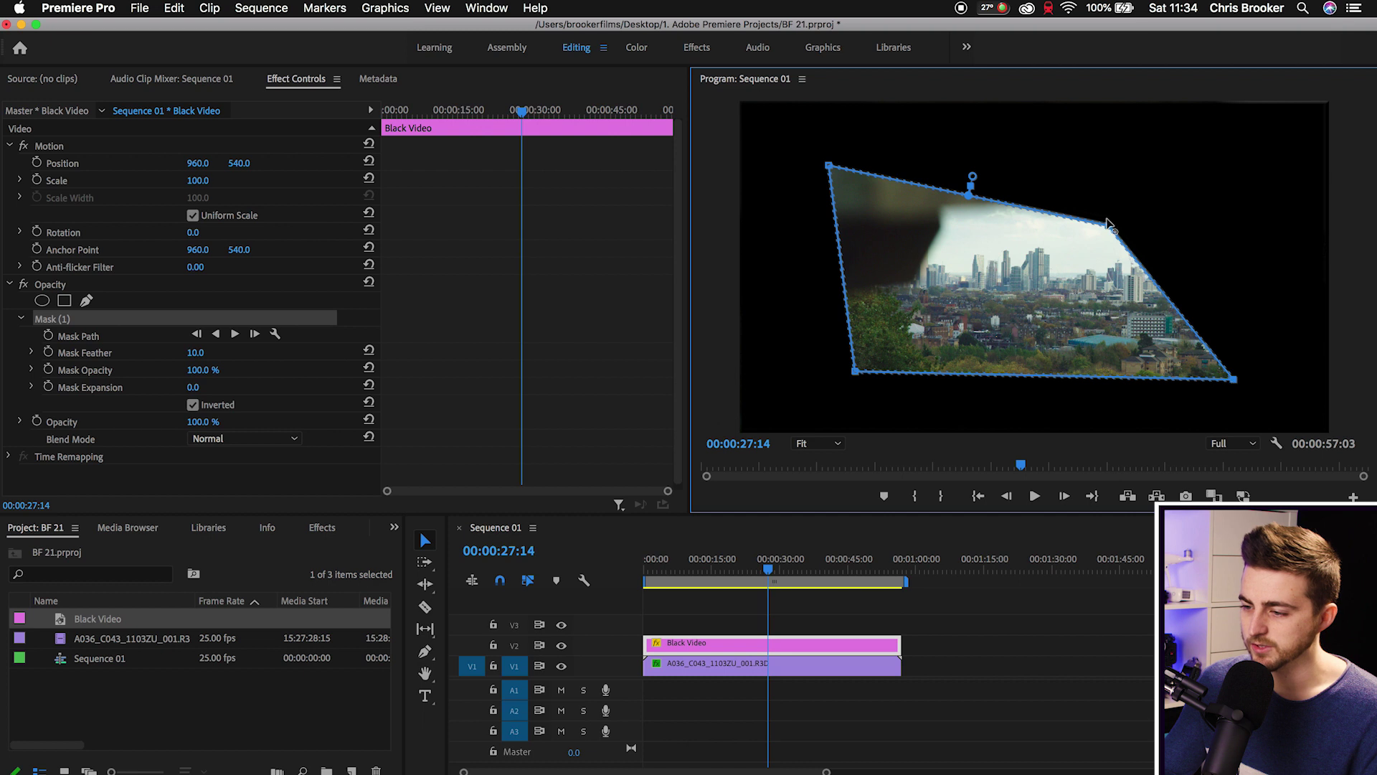
left_click_drag(1106, 226, 1227, 155)
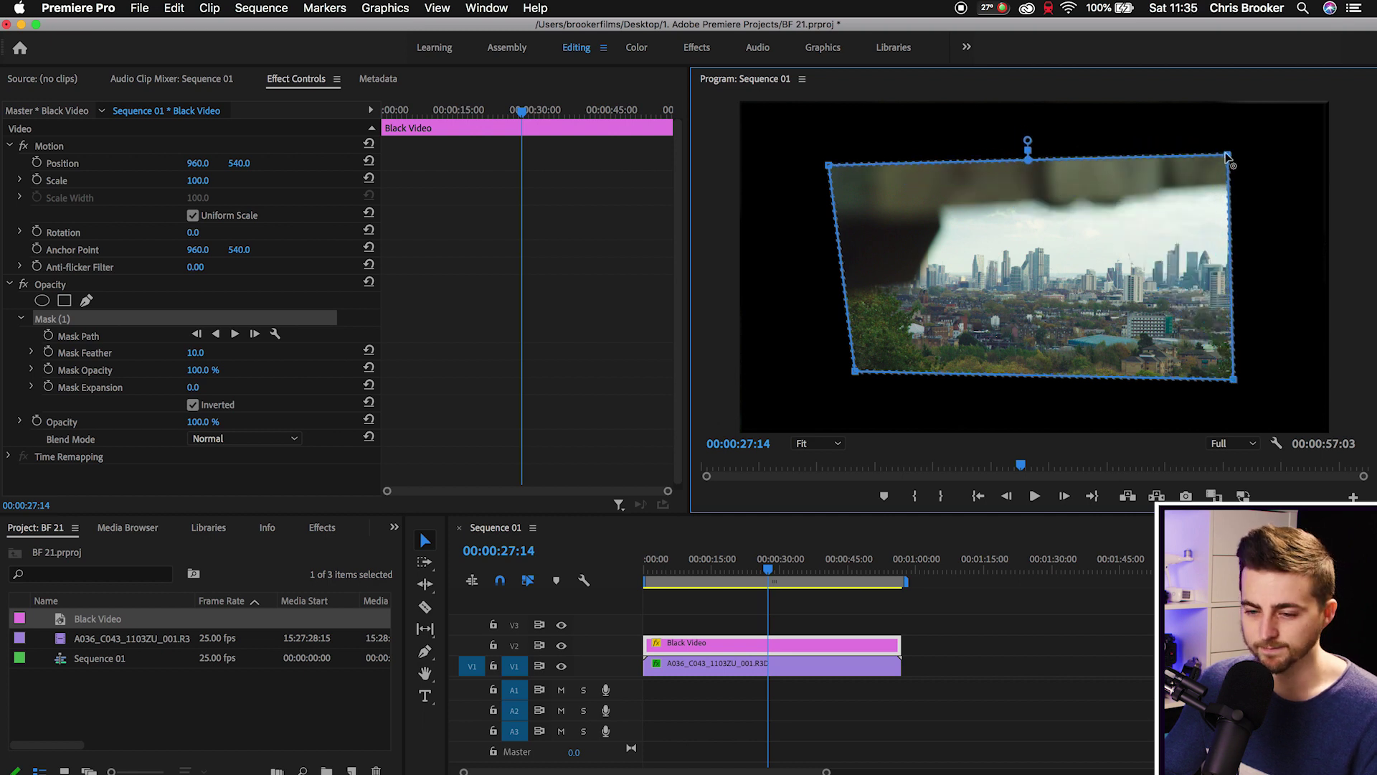
Set Mask Feather to 0 and preview the masked skyline
left_click(100, 356)
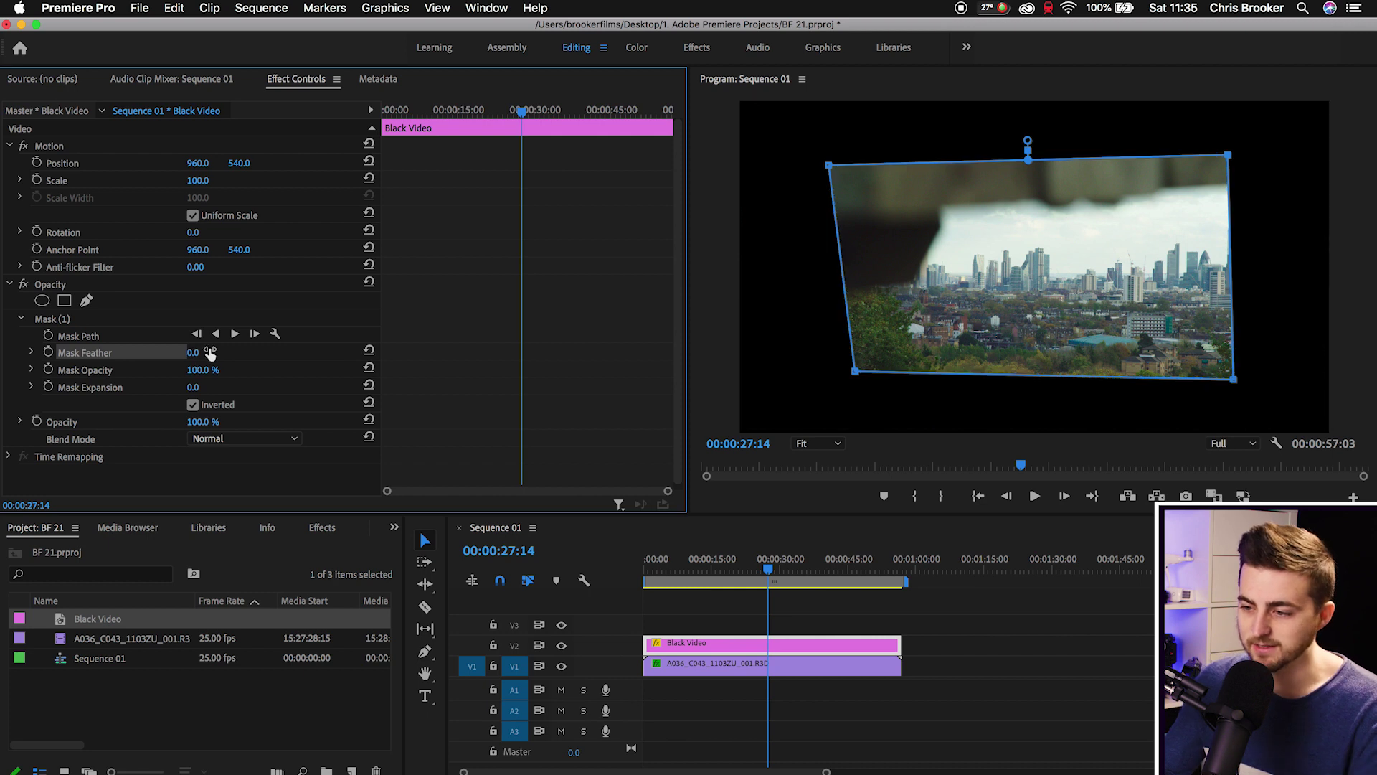
left_click(964, 691)
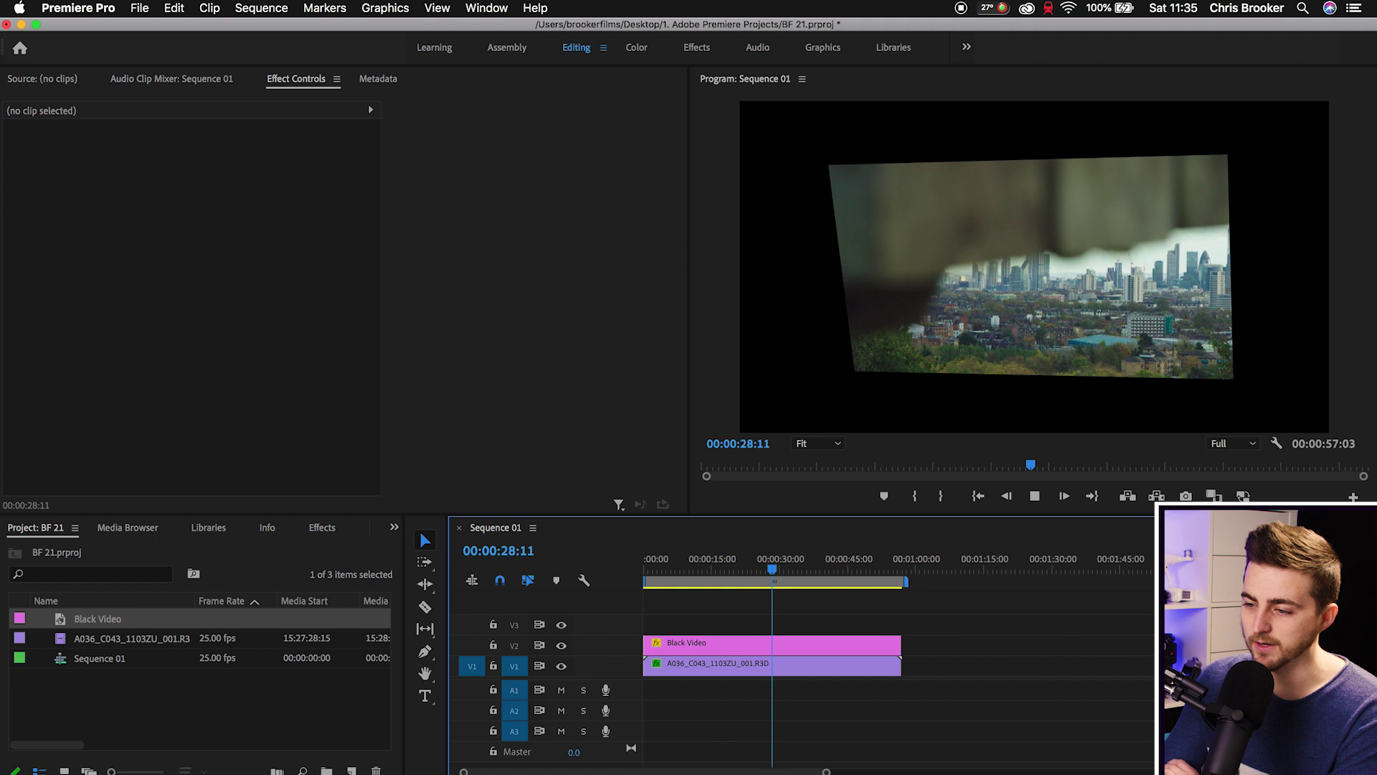
key("space")
left_click(717, 644)
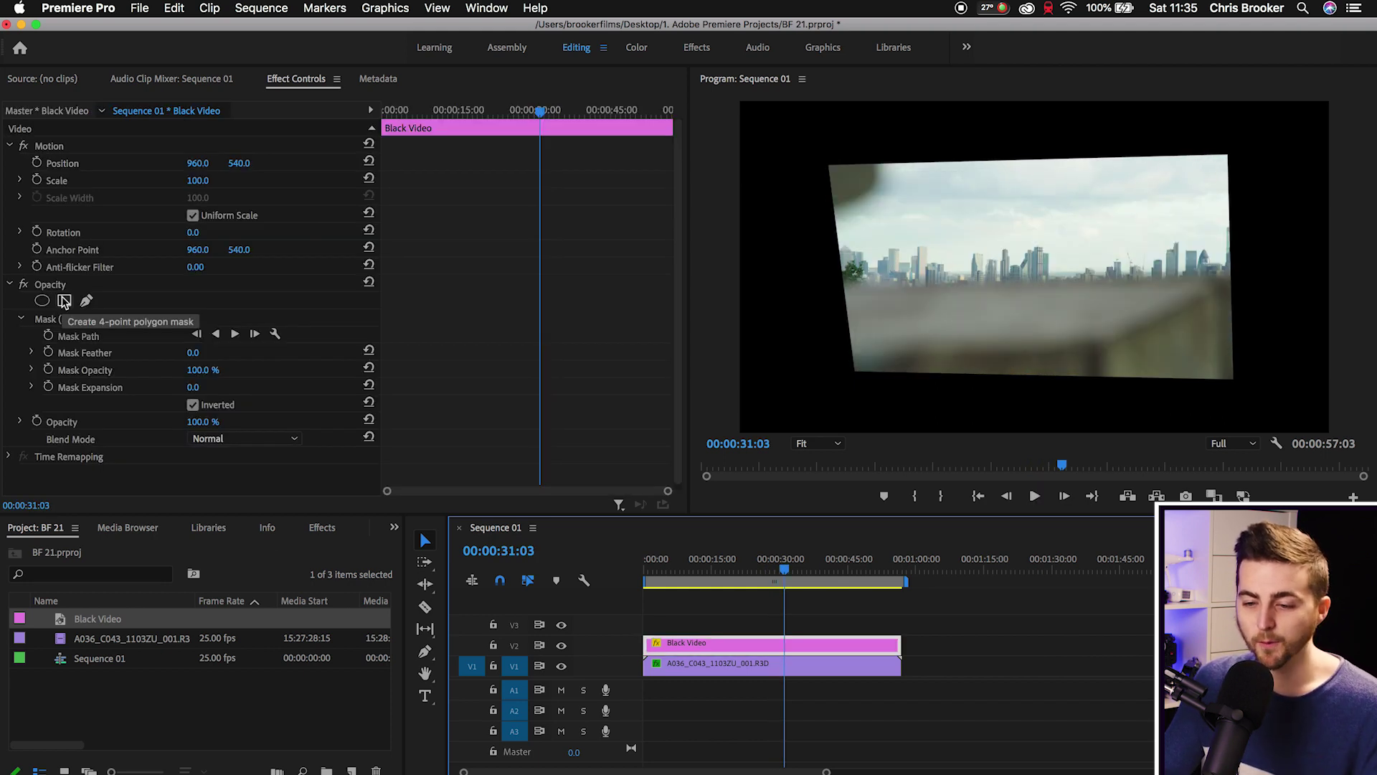
Delete the polygon mask and draw a new freeform pen mask around the frame's four corners
left_click(60, 321)
key("Delete")
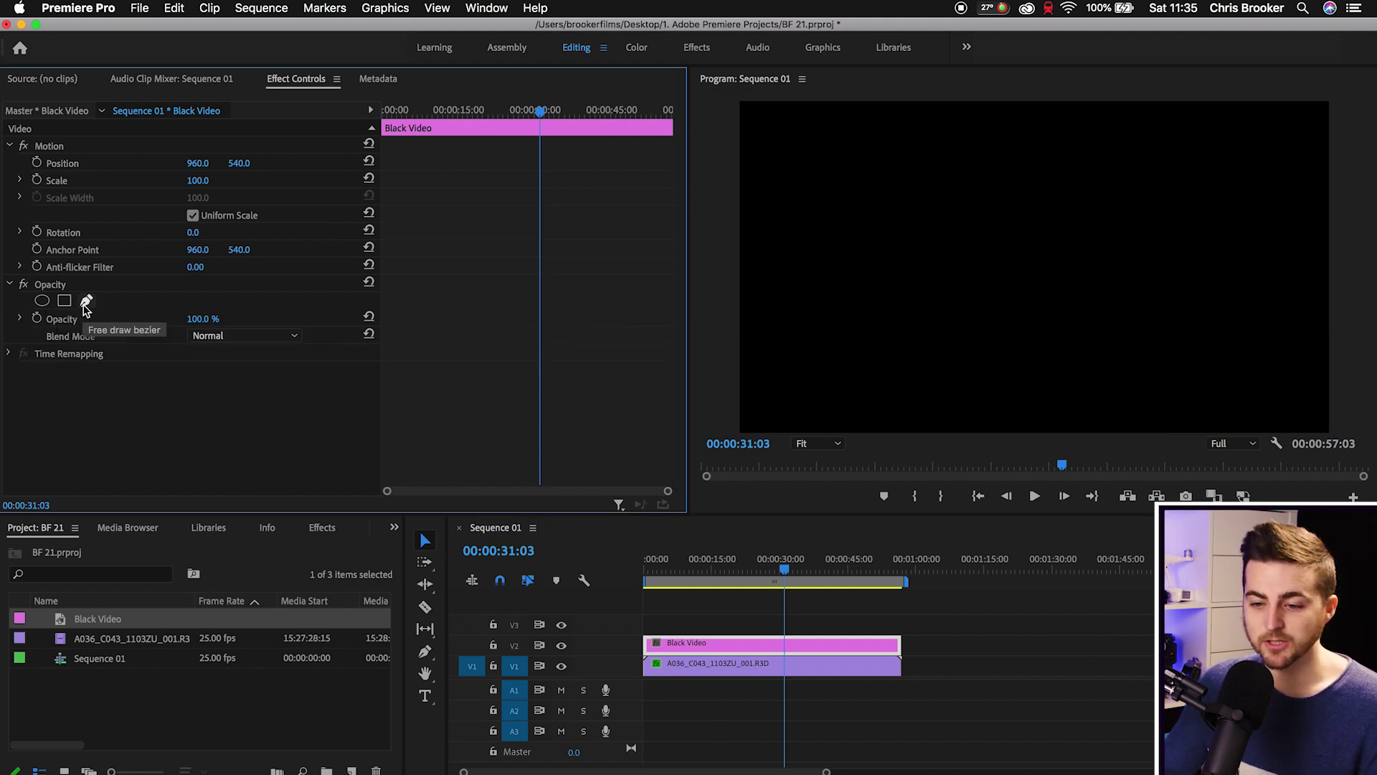
left_click(86, 301)
left_click(824, 163)
left_click(822, 381)
left_click(1236, 387)
left_click(1237, 169)
left_click(825, 162)
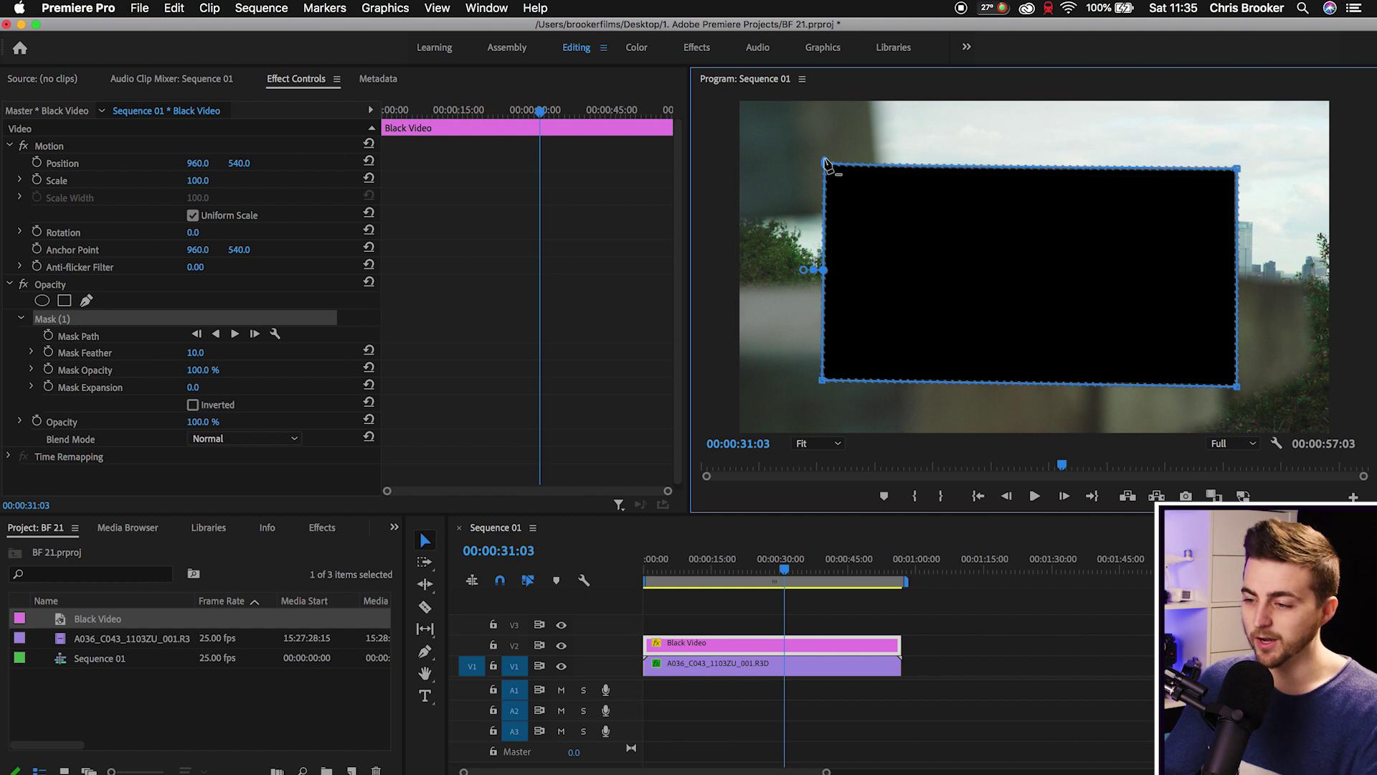
key("super+z")
Add a zigzag crown edge along the mask's top, close it, and invert it to reveal the skyline
left_click(1134, 258)
left_click(1075, 171)
left_click(1011, 208)
left_click(924, 128)
left_click(871, 195)
left_click(825, 164)
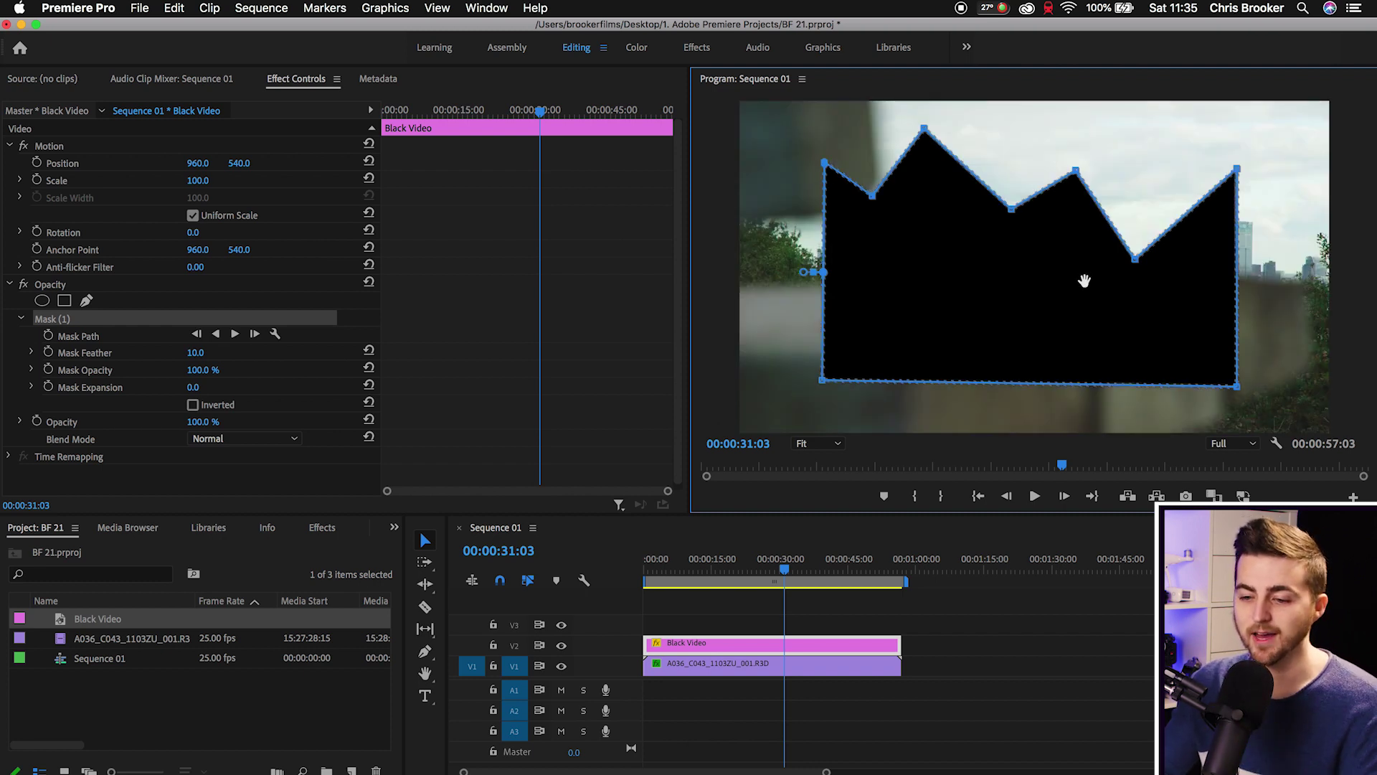
left_click(192, 405)
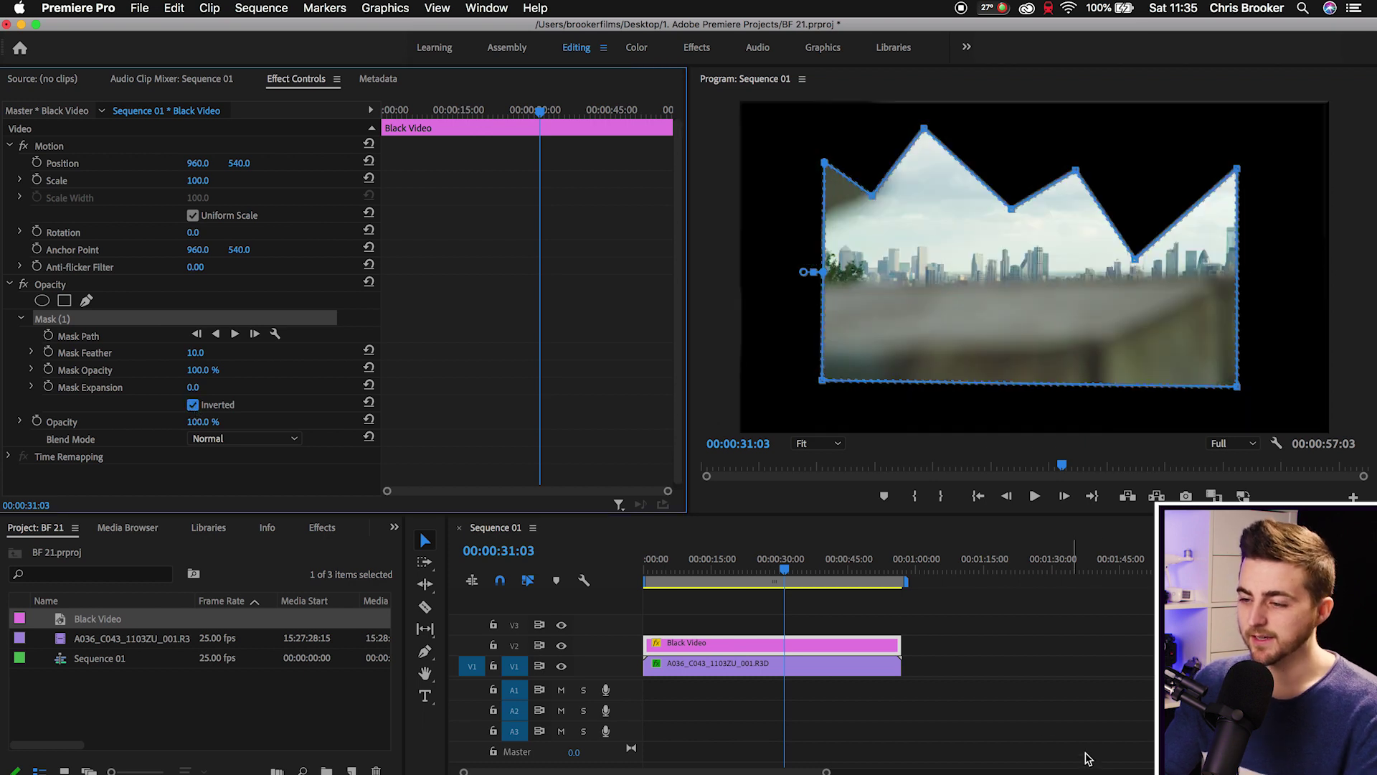
left_click(1034, 719)
key("space")
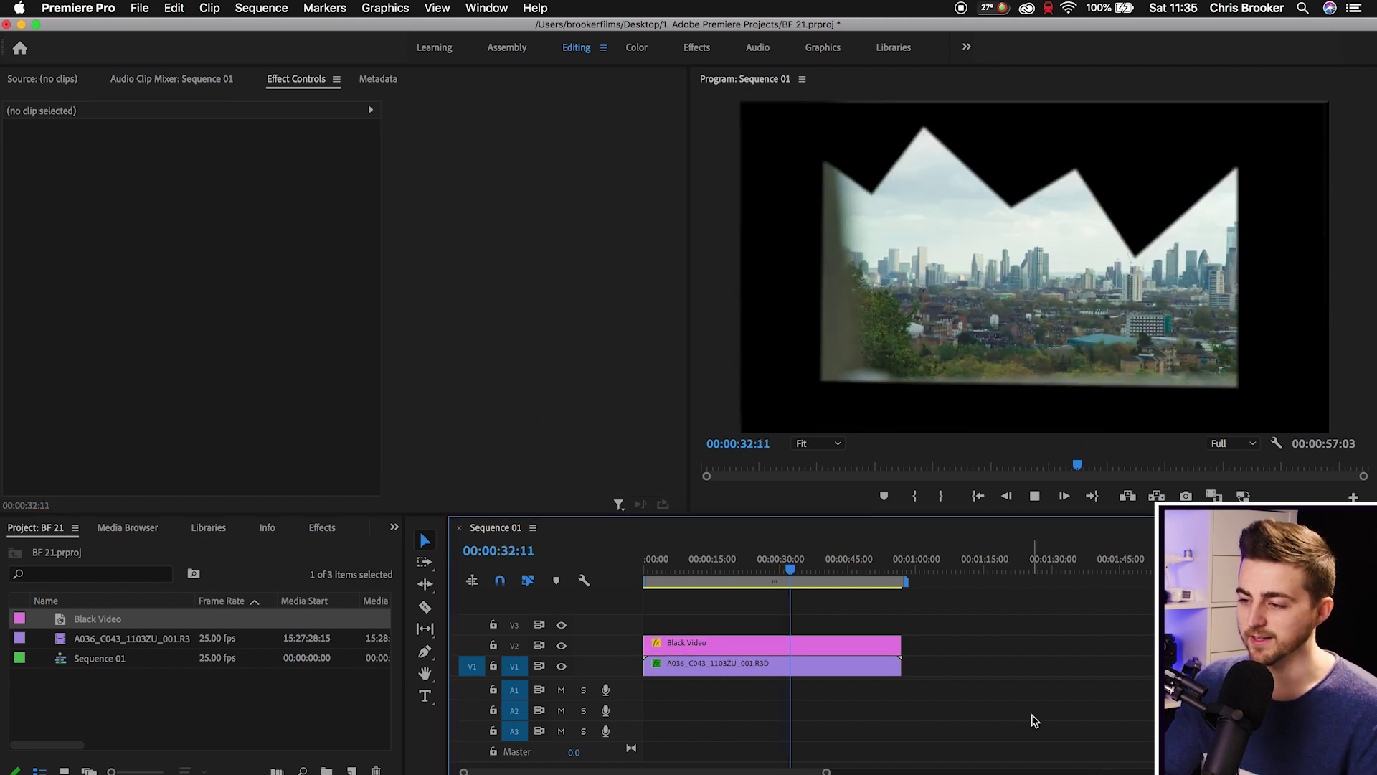
left_click(789, 643)
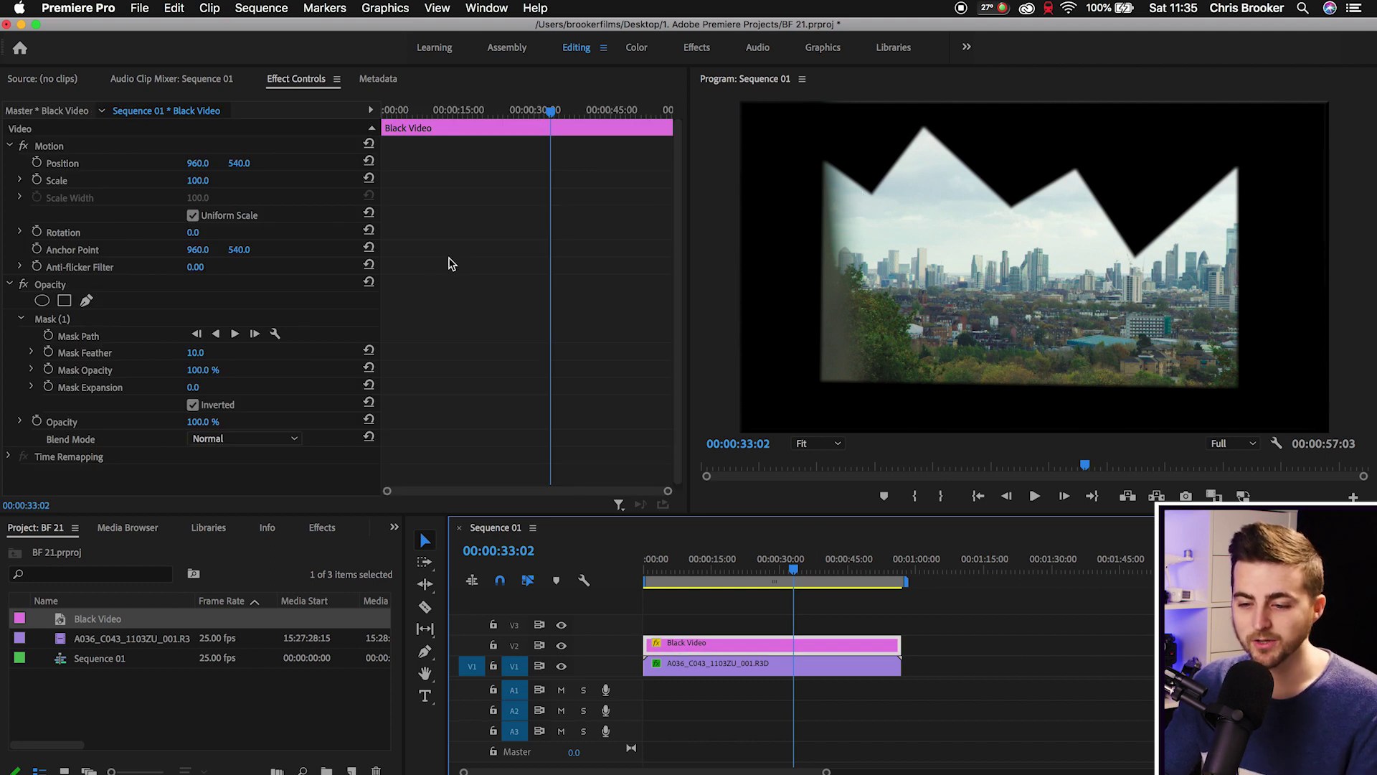
Set Mask Feather to 0 and play back to check the sharp edge
left_click(198, 353)
type("0")
key("Return")
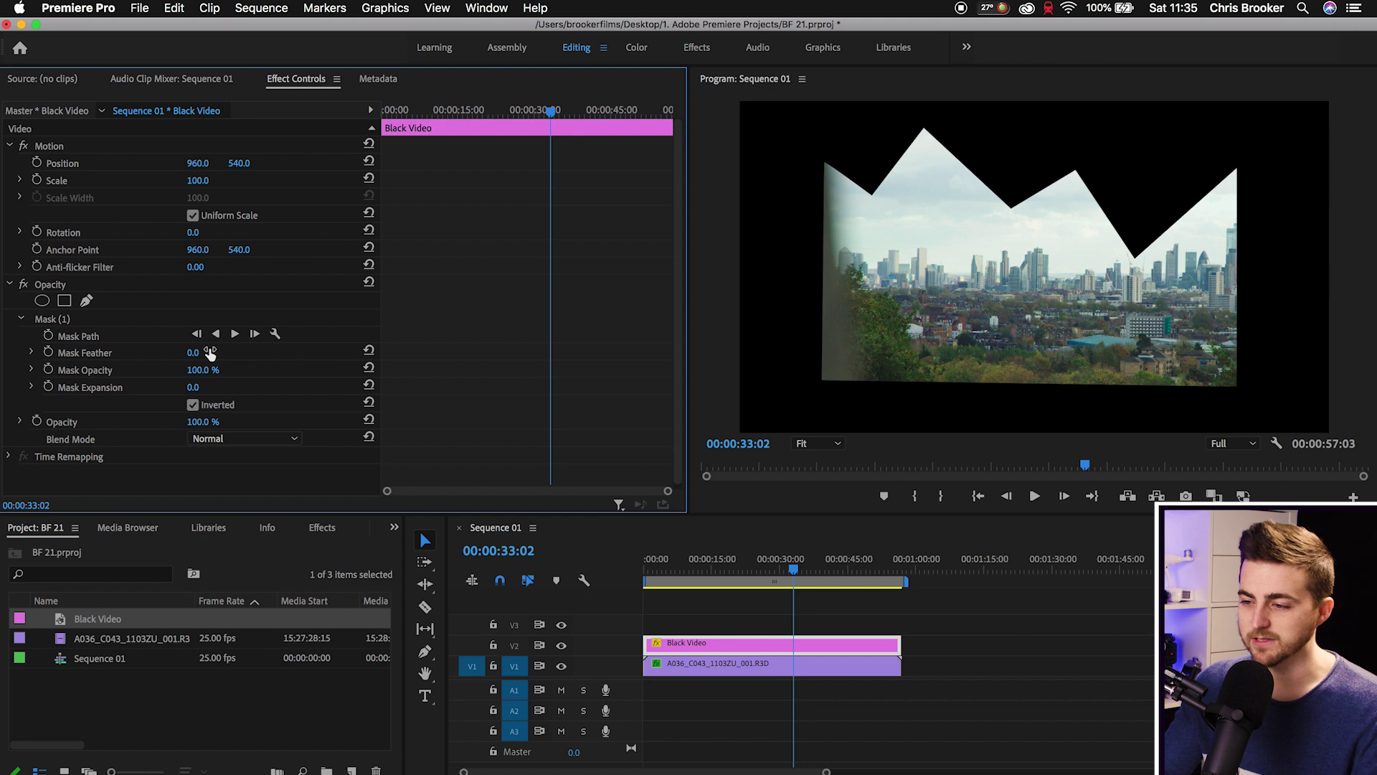
key("space")
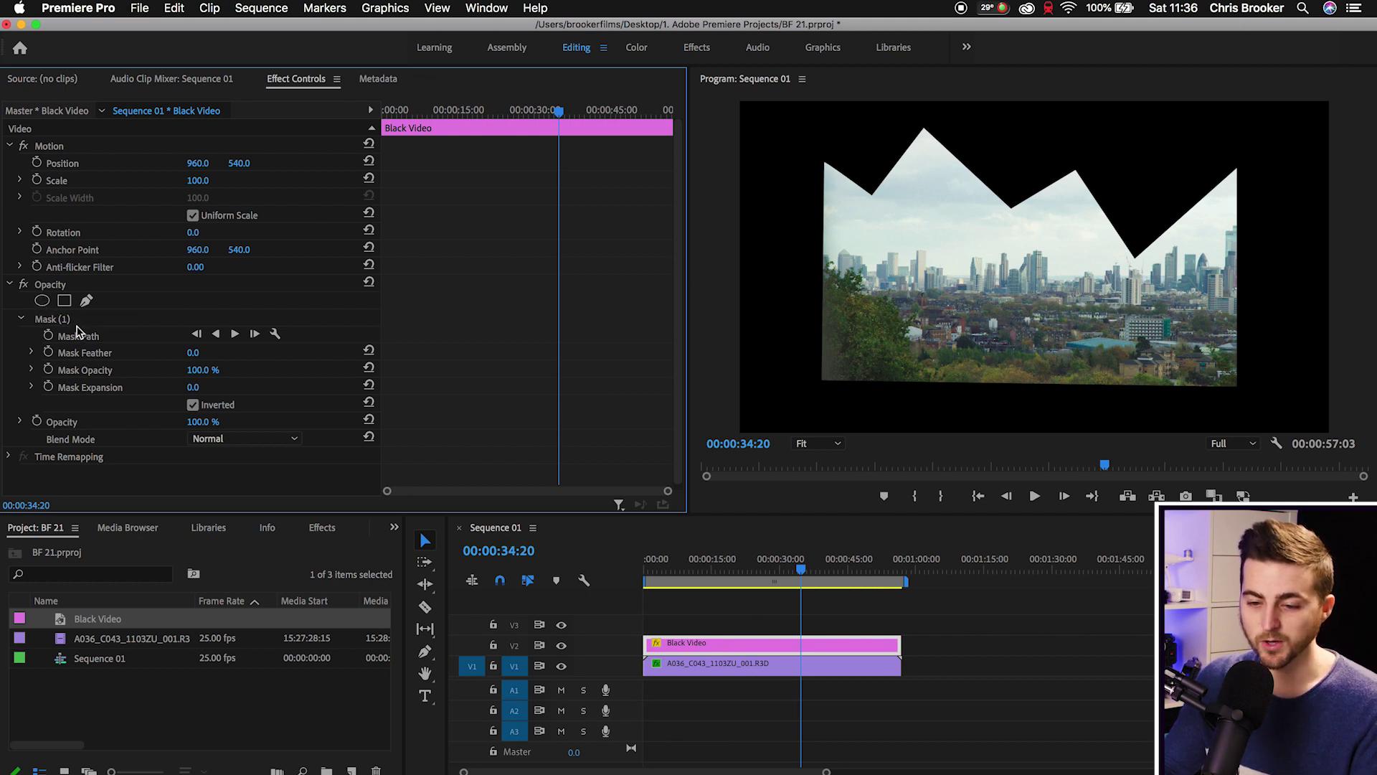
Replace the jagged mask with an inverted ellipse mask stretched sideways into a wide oval
left_click(62, 320)
key("Delete")
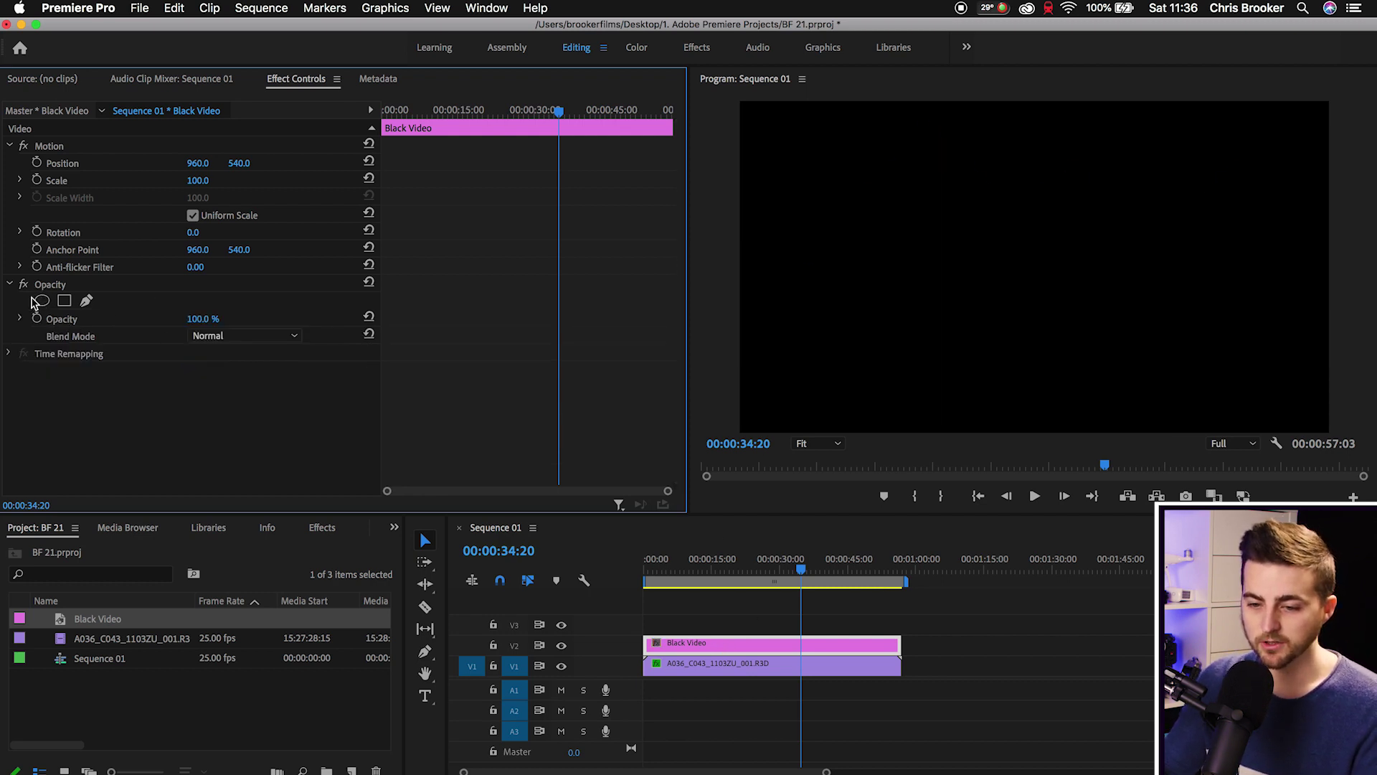
left_click(42, 302)
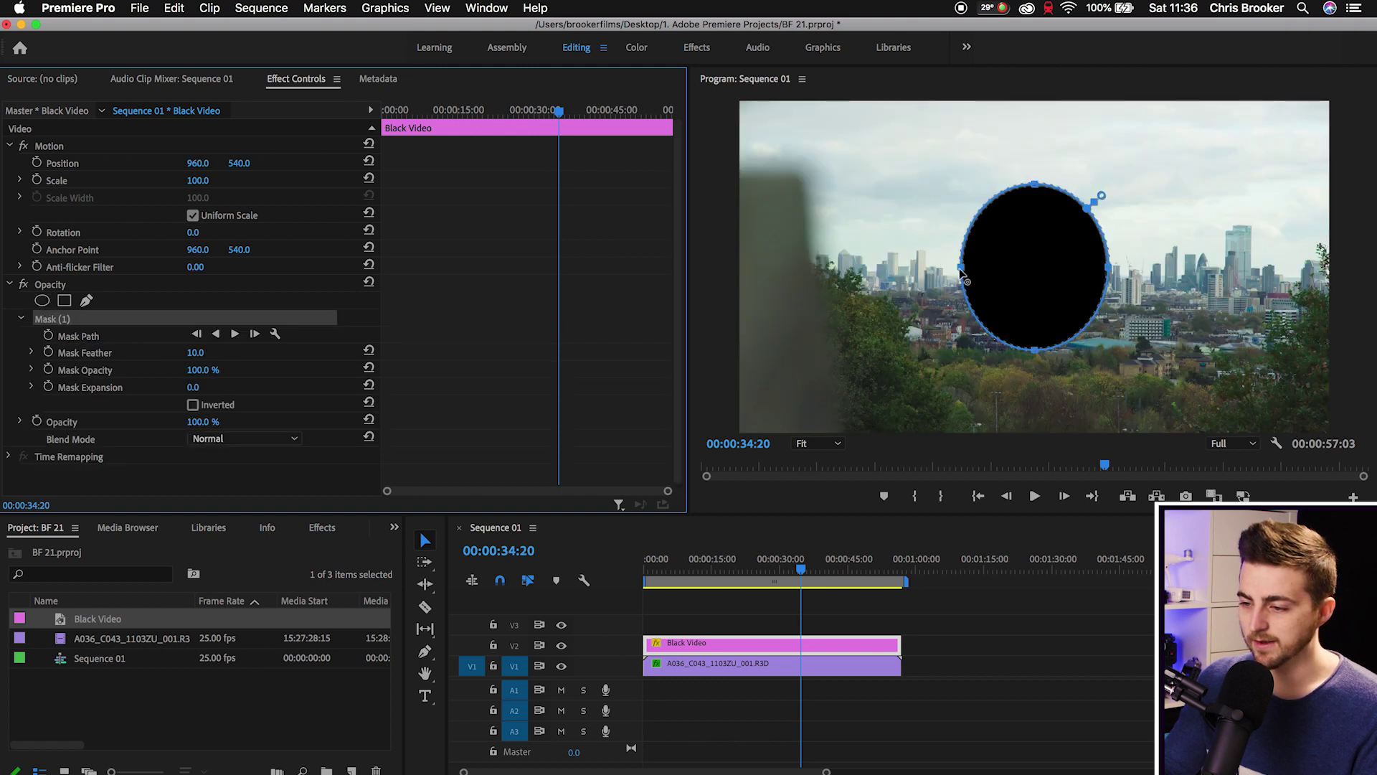
left_click_drag(961, 267, 837, 271)
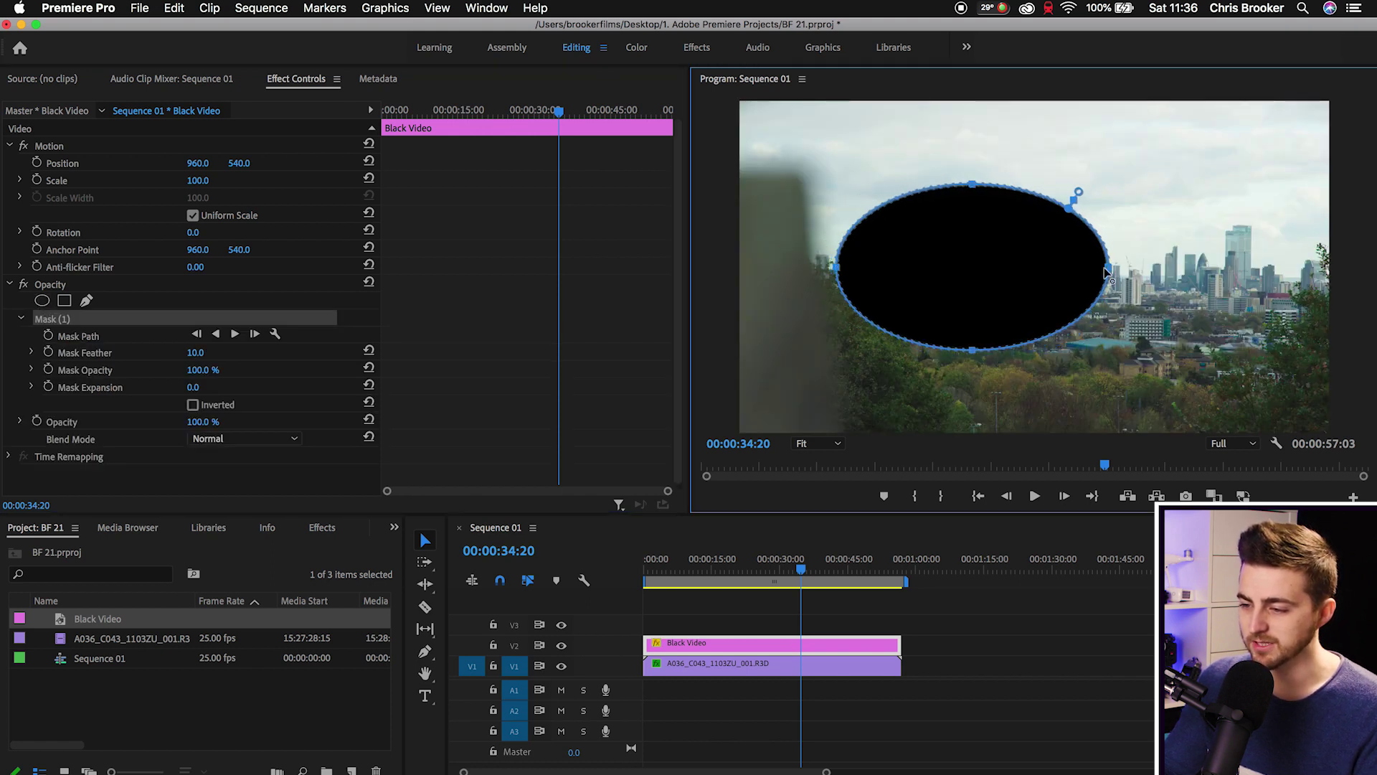
left_click_drag(1108, 272, 1201, 267)
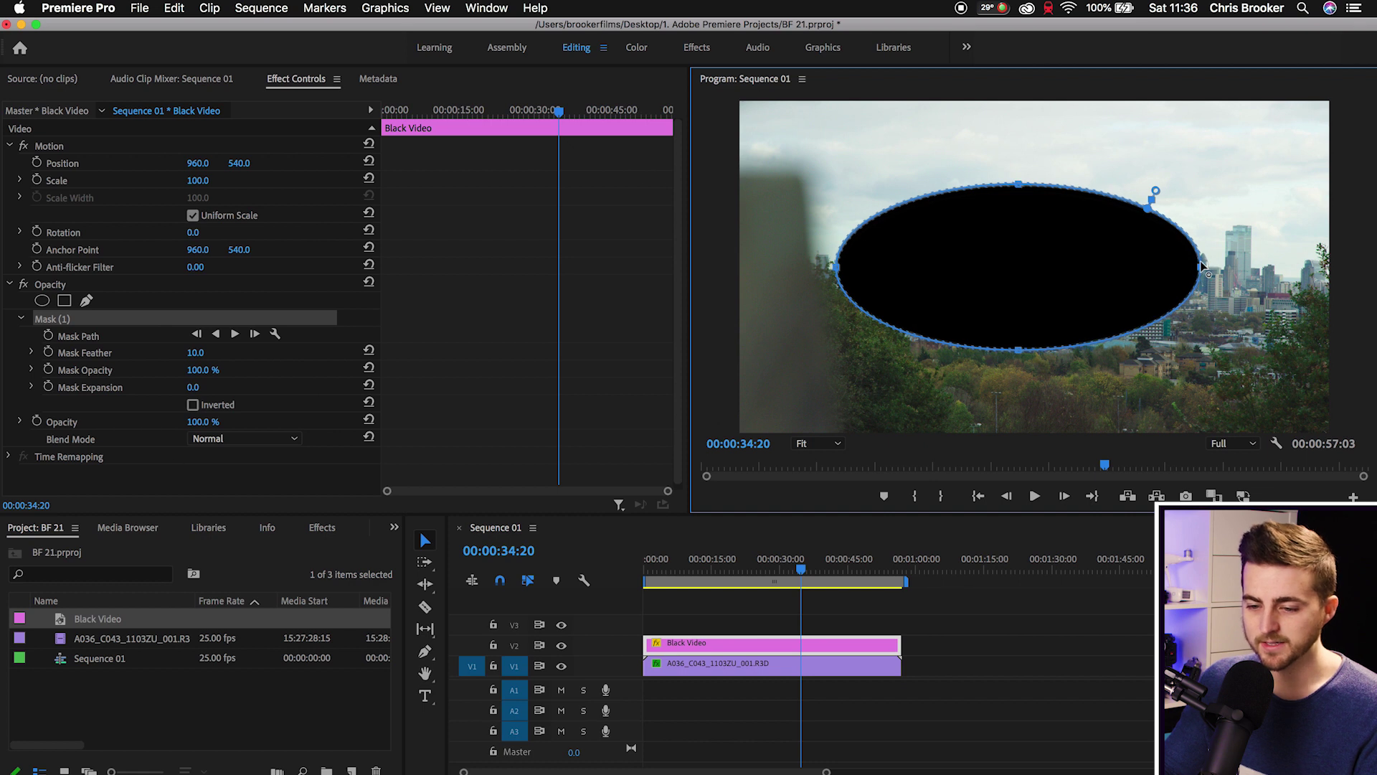
left_click(192, 405)
left_click(1051, 683)
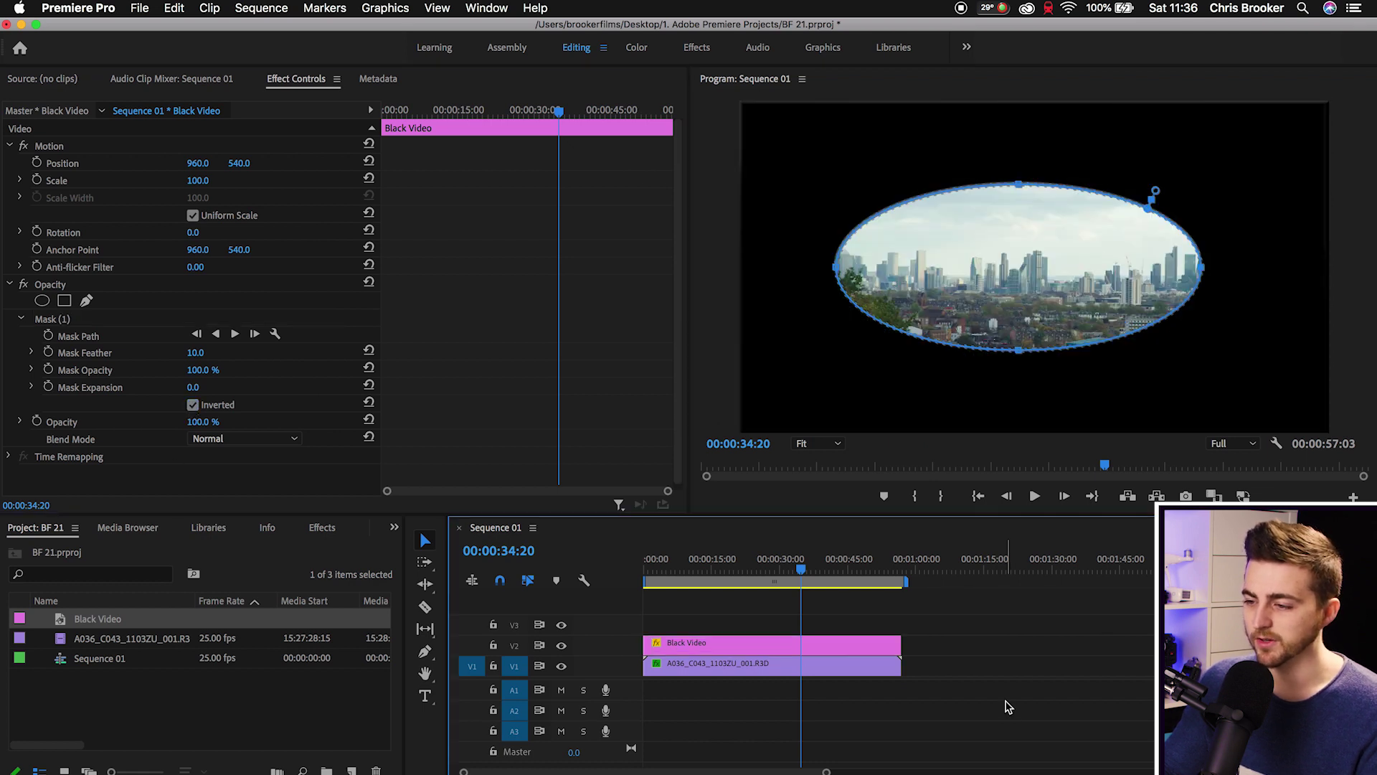
left_click(779, 642)
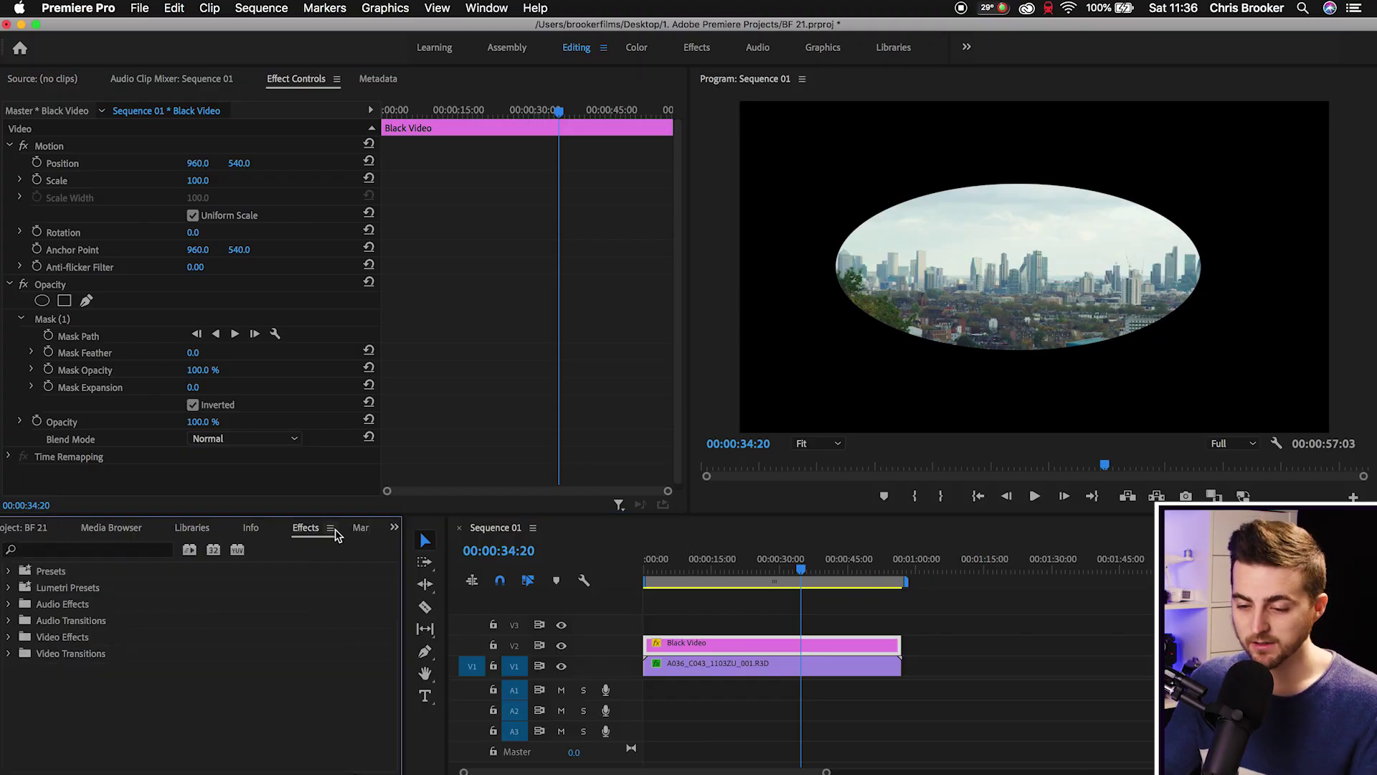
Apply the Tint effect to the Black Video clip
left_click(72, 550)
type("tint")
left_click(51, 672)
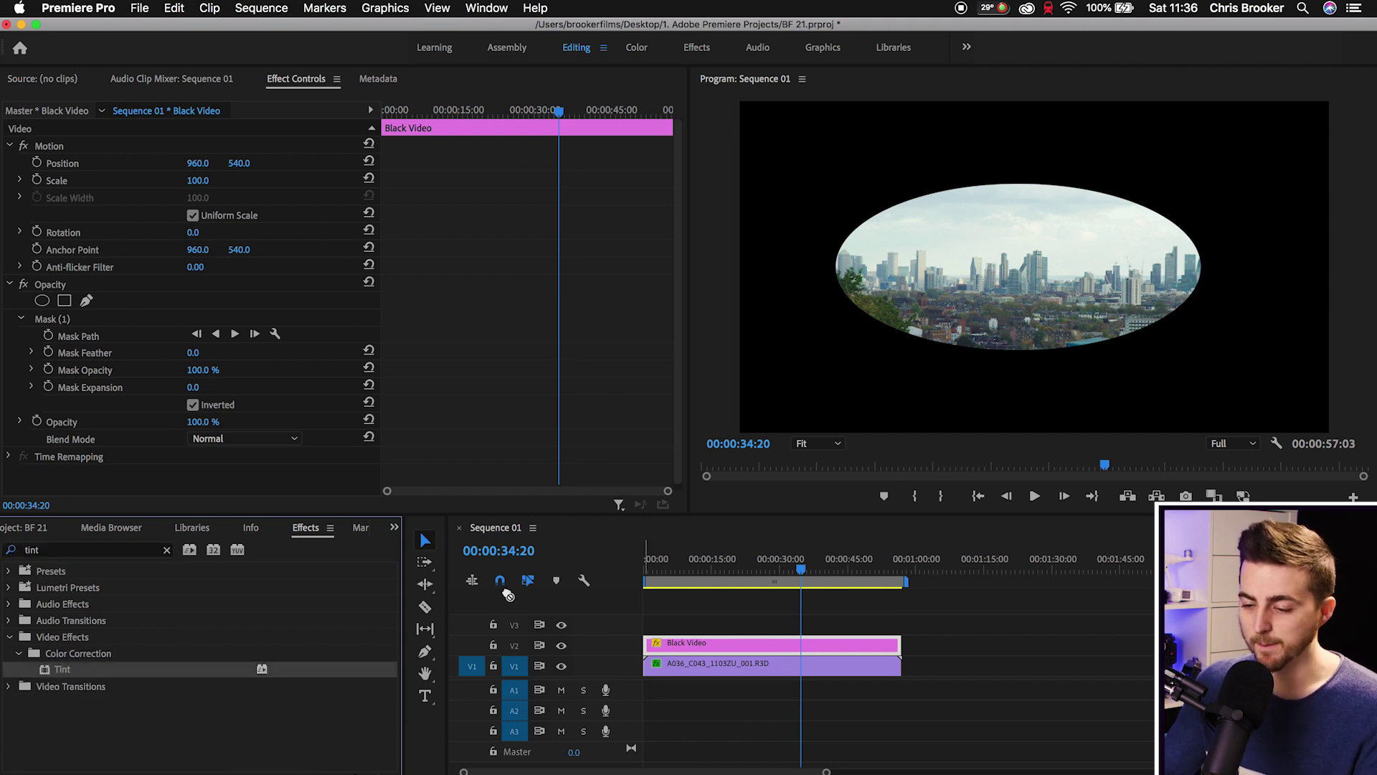
left_click_drag(638, 609, 751, 645)
scroll(528, 316, "down", 5)
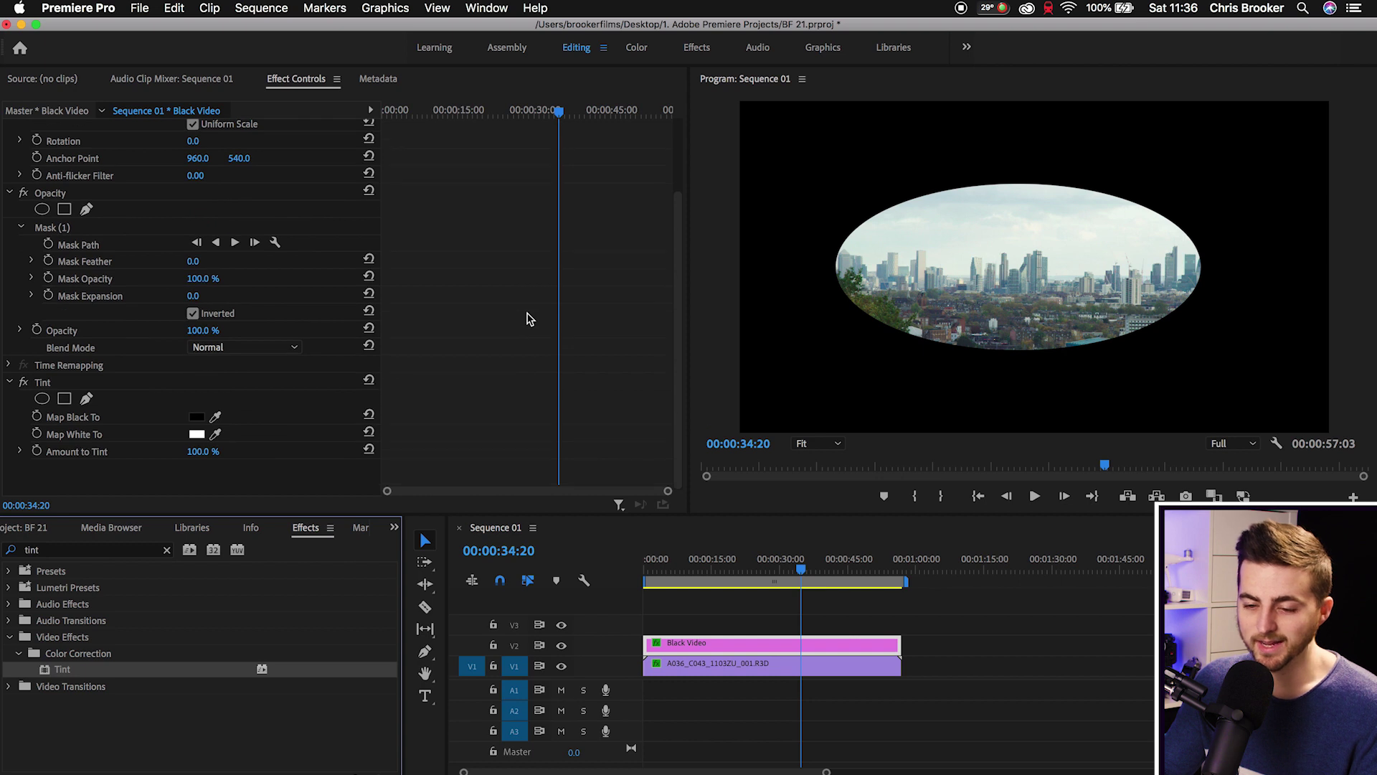
Set the Tint's Map Black To colour to blue 4081B9 and play back the result
left_click(81, 420)
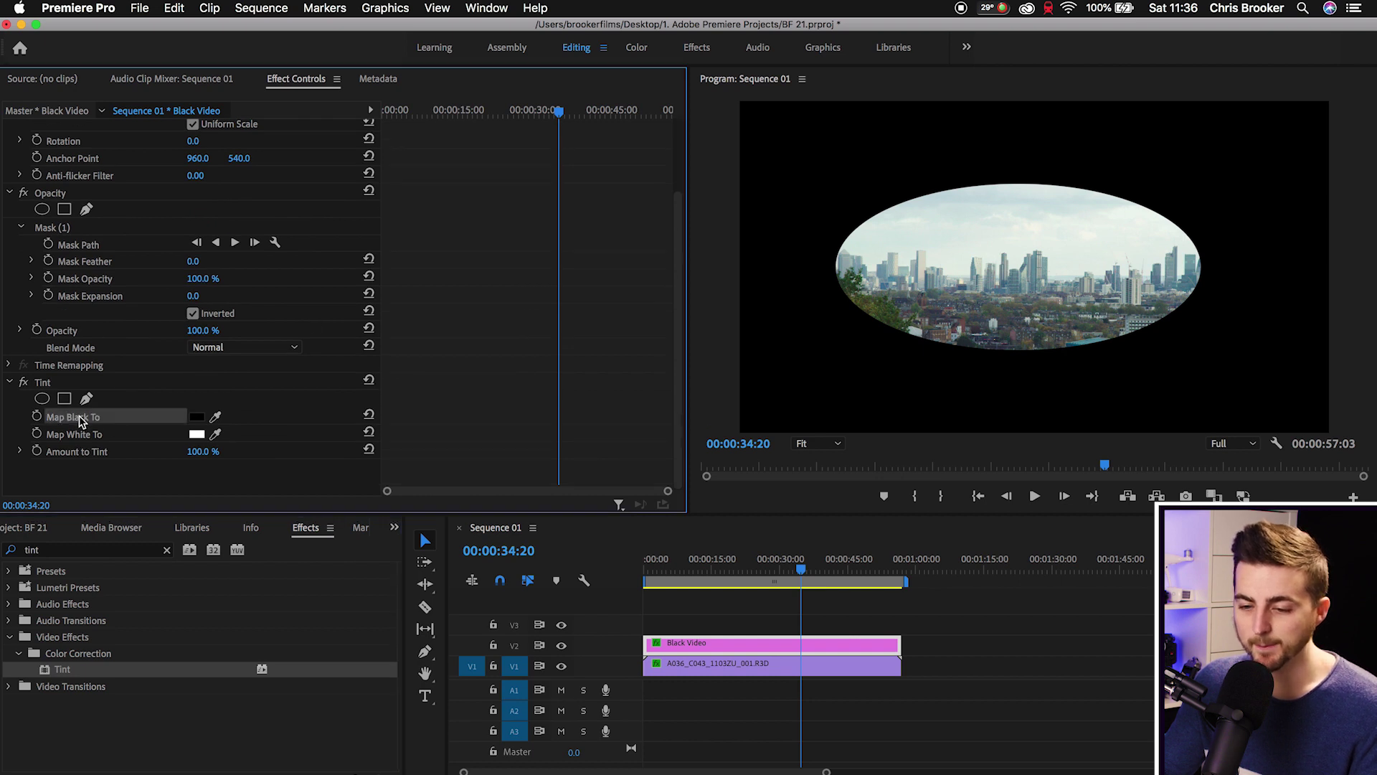
left_click(196, 418)
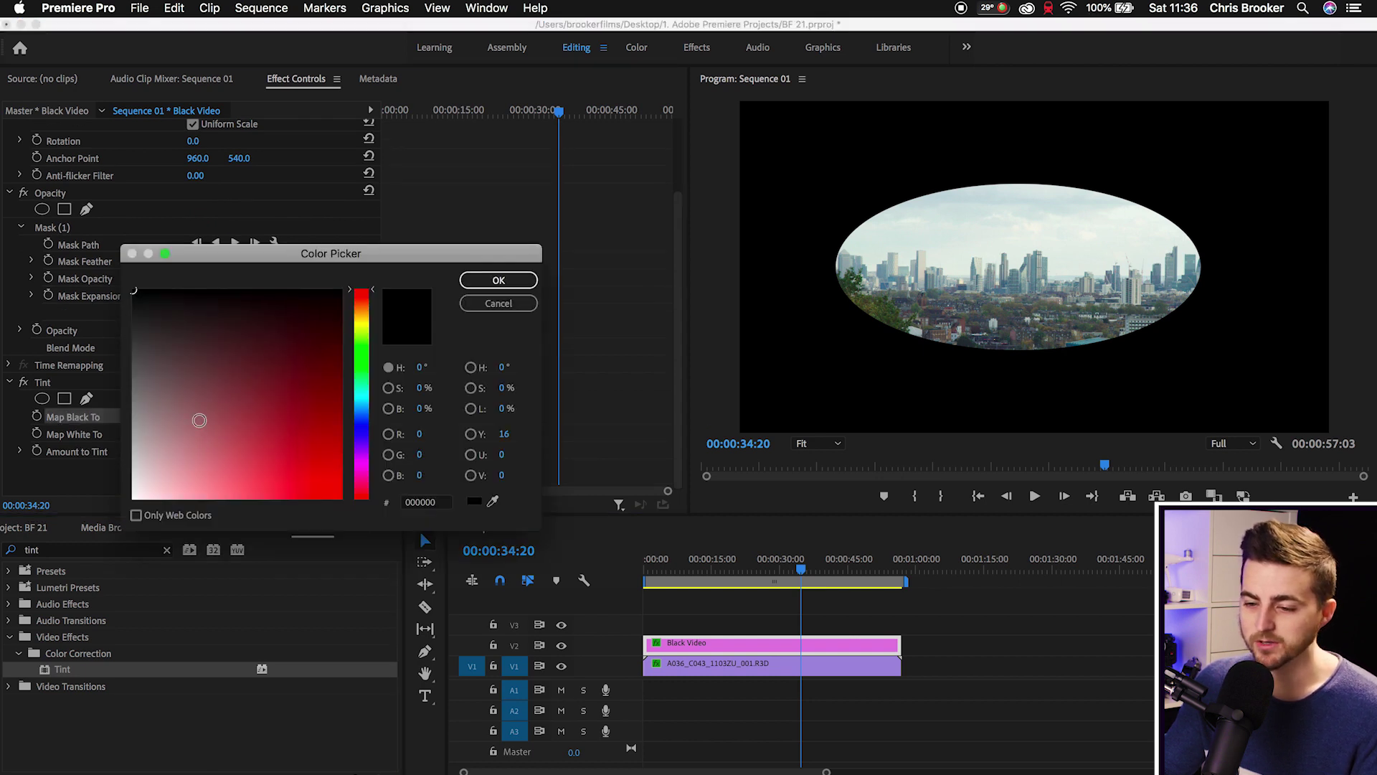
left_click_drag(228, 404, 280, 467)
left_click(367, 402)
left_click_drag(368, 406, 367, 412)
left_click_drag(269, 441, 295, 451)
left_click(513, 282)
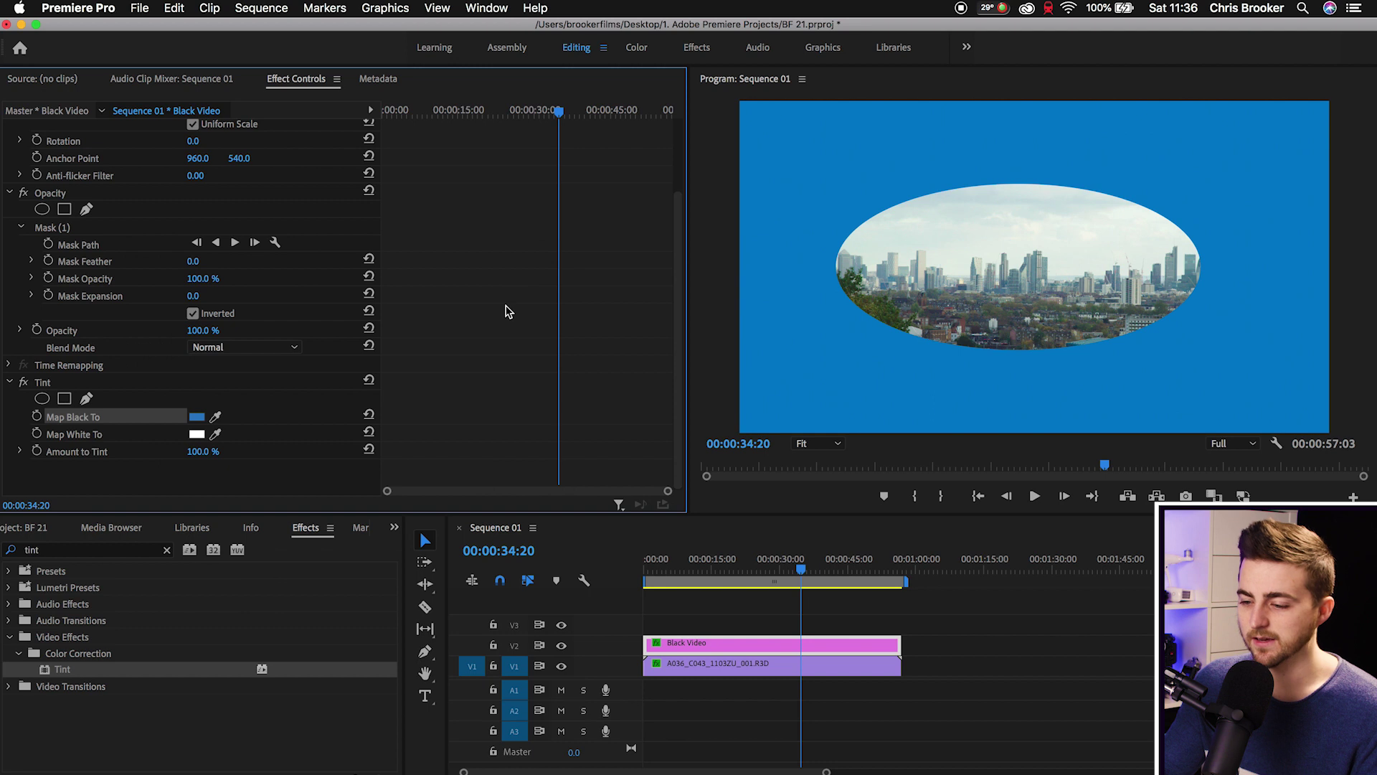
left_click(701, 574)
key("space")
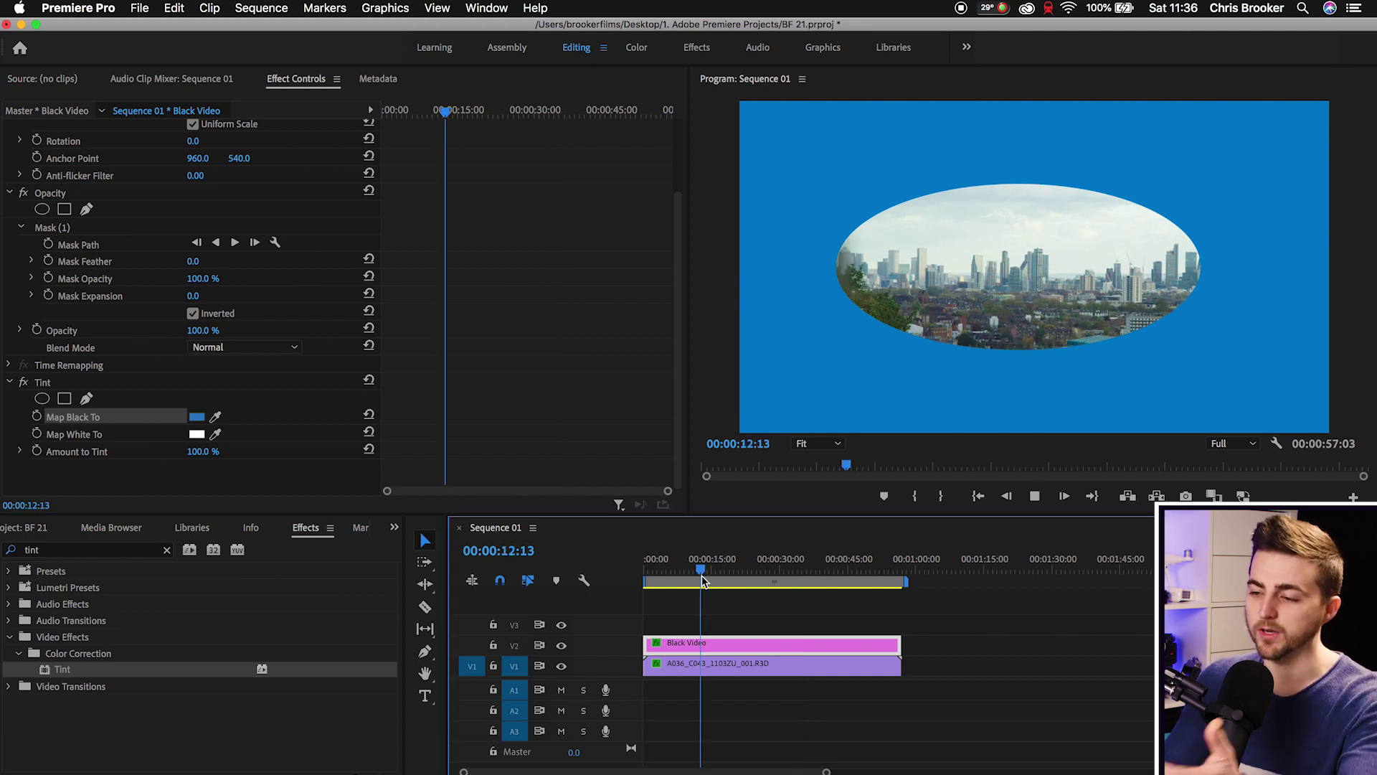
Scale the skyline clip to 25 and set its Position to 900, 540 inside the oval
key("space")
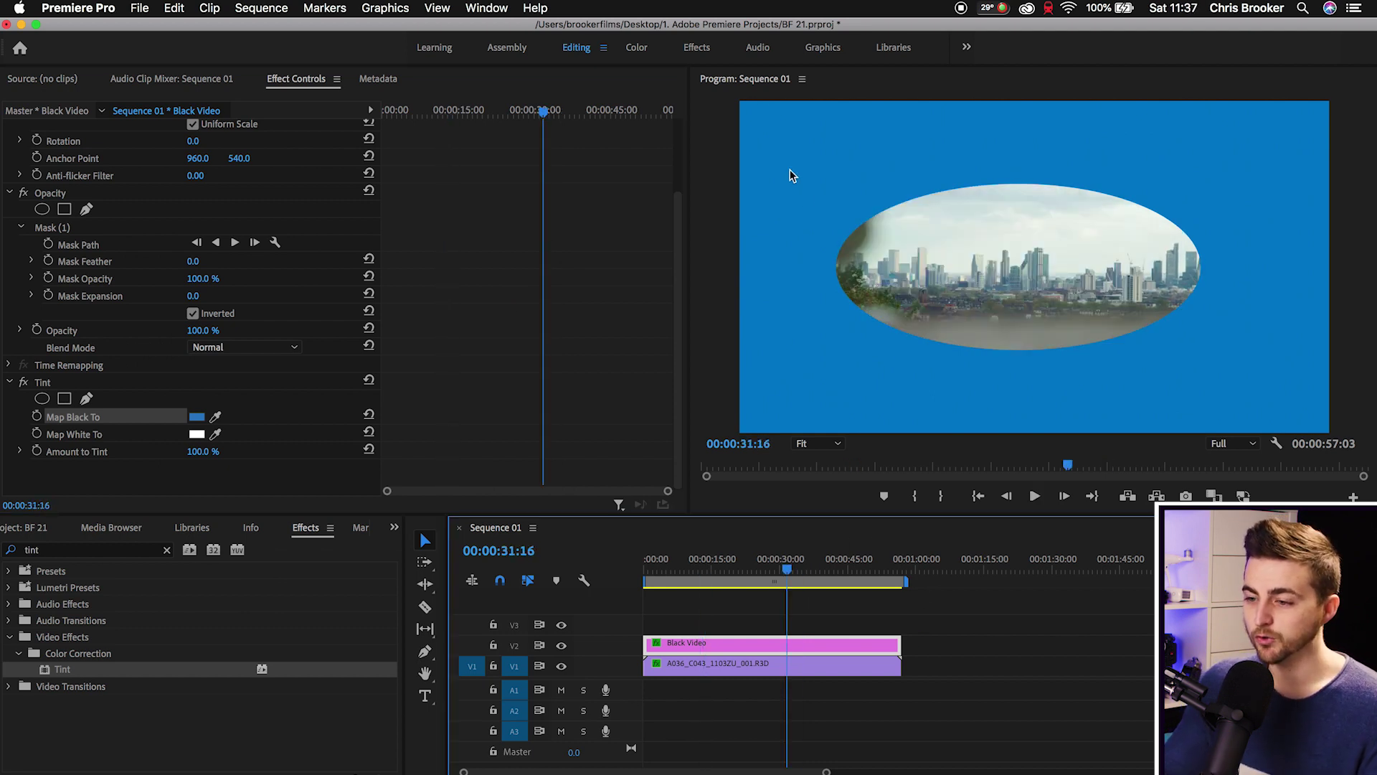
left_click(841, 664)
left_click(562, 646)
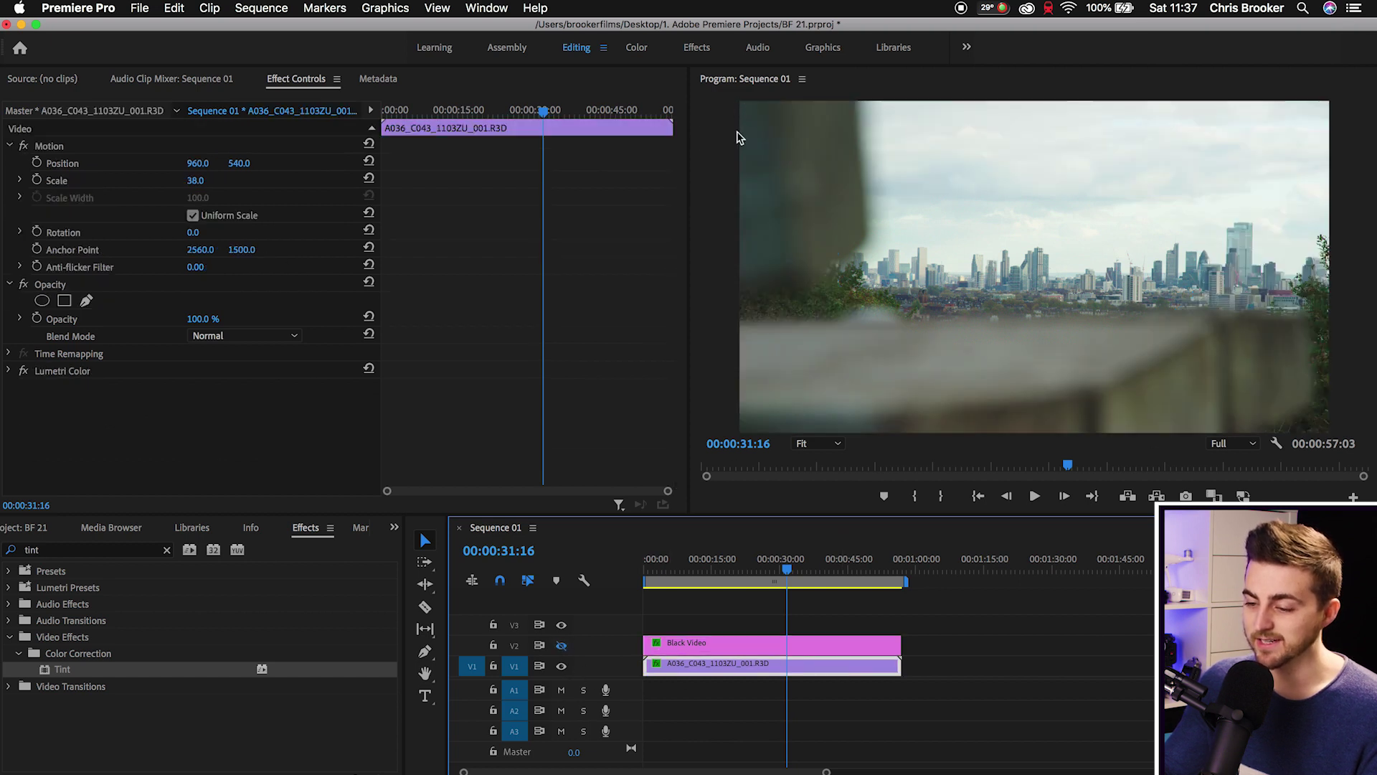
left_click(561, 644)
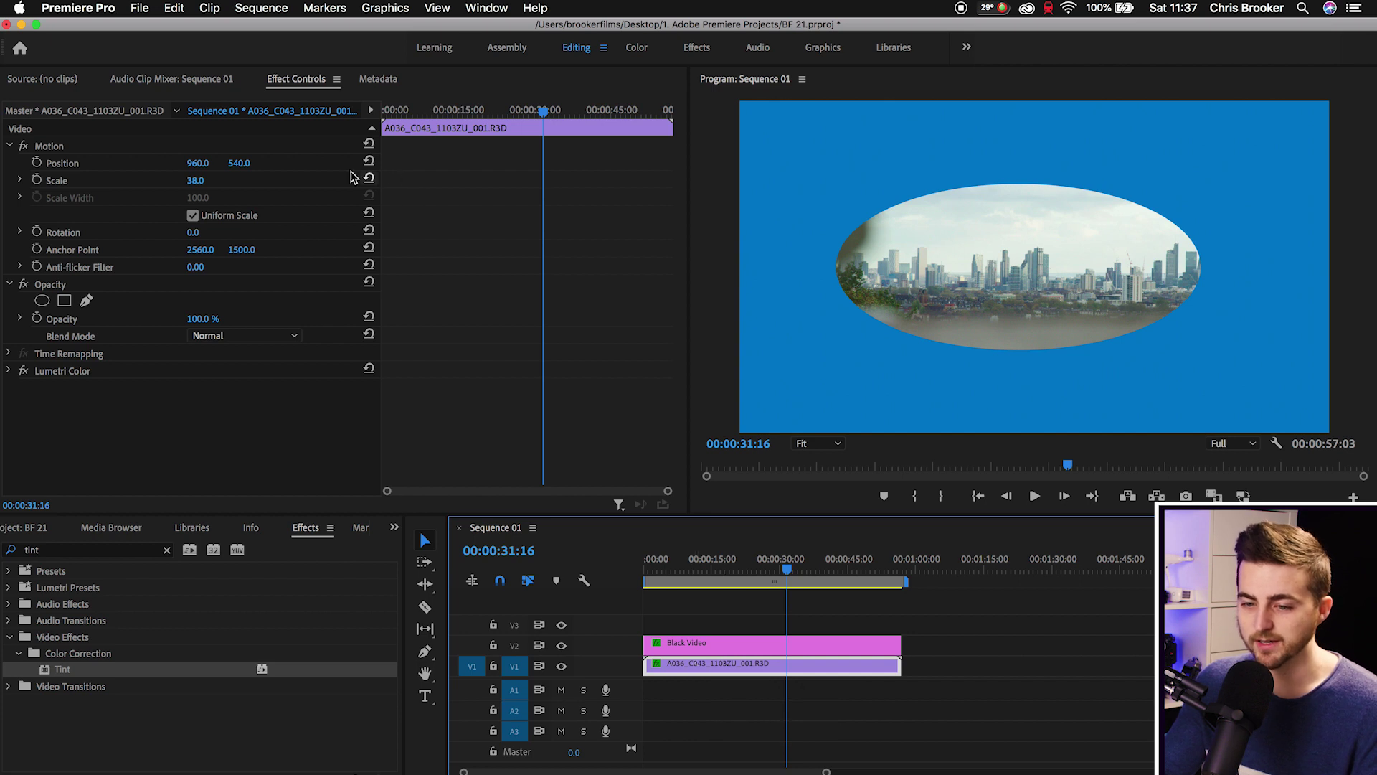
left_click(52, 149)
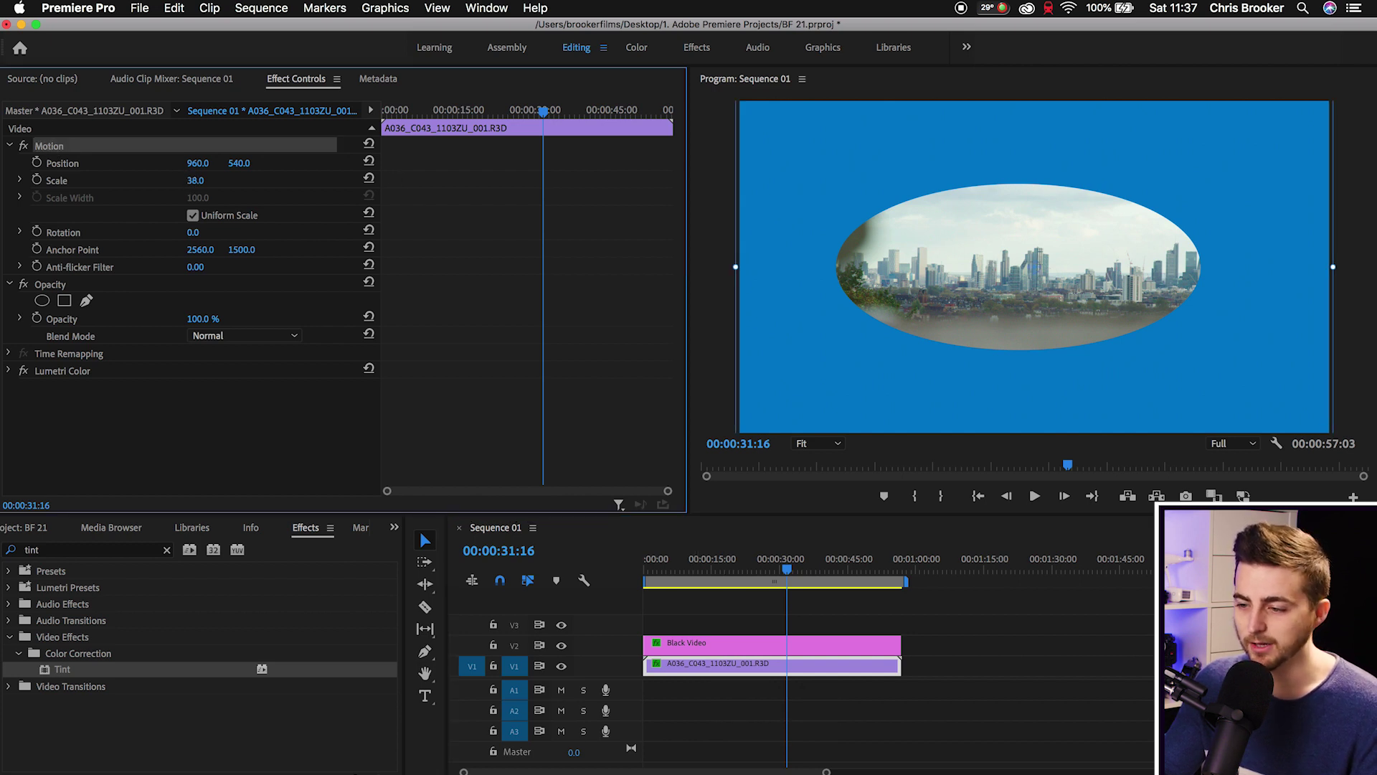
mouse_move(195, 180)
left_mouse_down()
mouse_move(147, 180)
mouse_move(188, 180)
mouse_move(194, 195)
left_mouse_up()
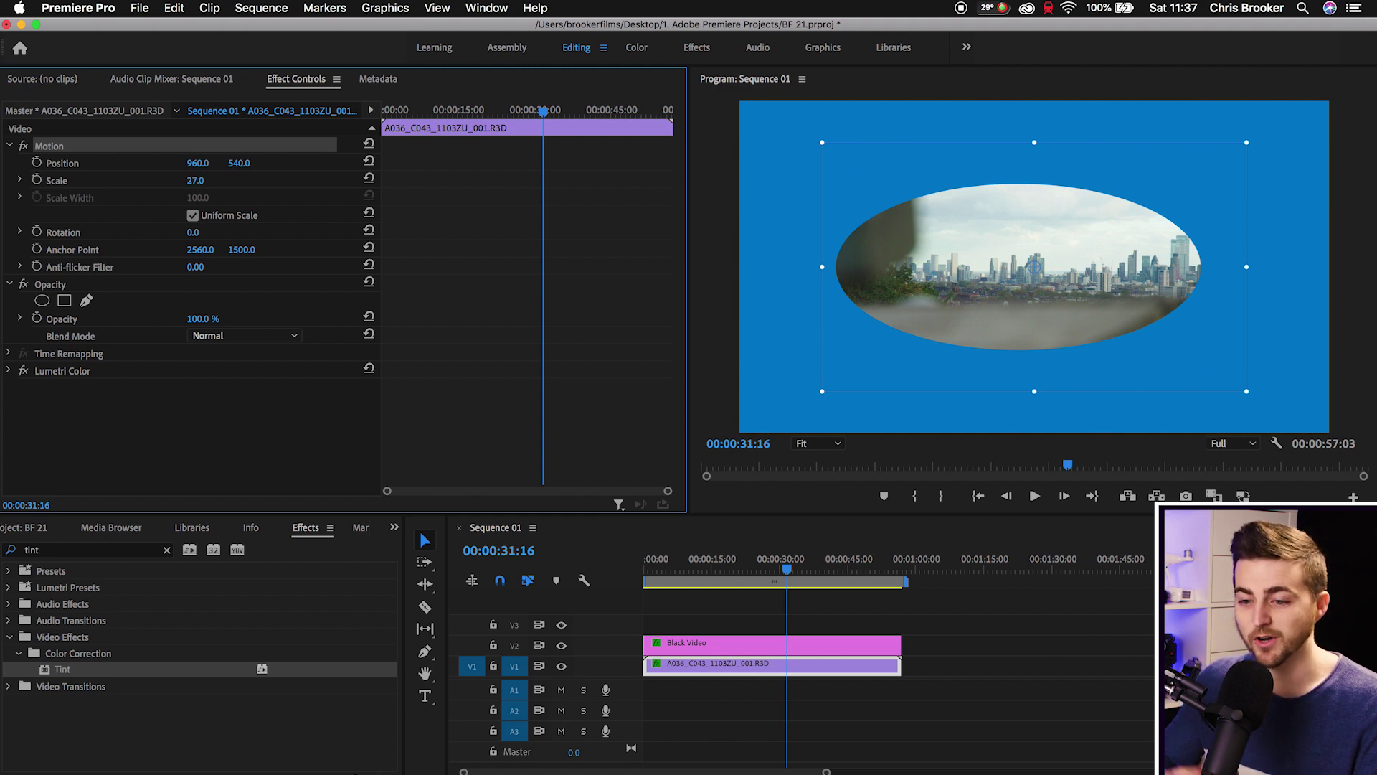
left_click(207, 176)
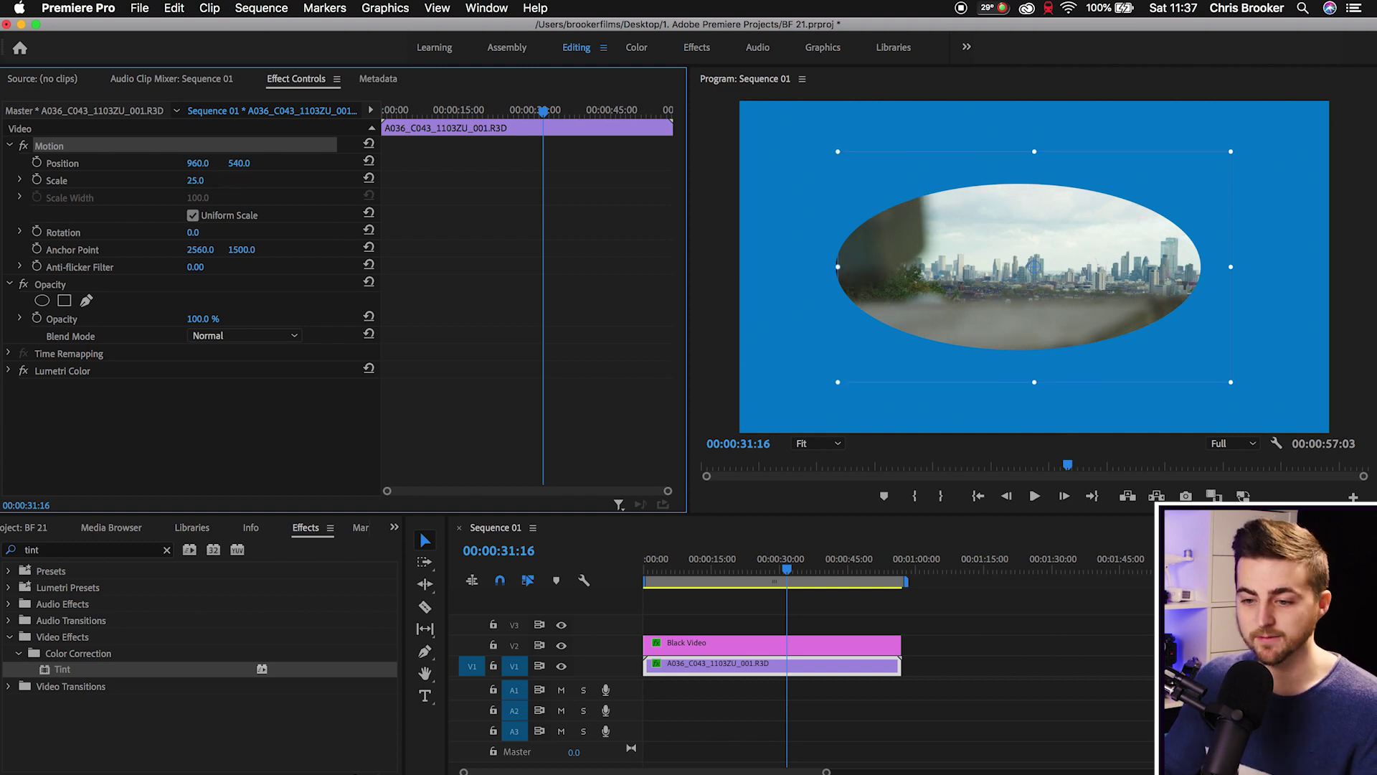
left_click(780, 678)
left_click(780, 671)
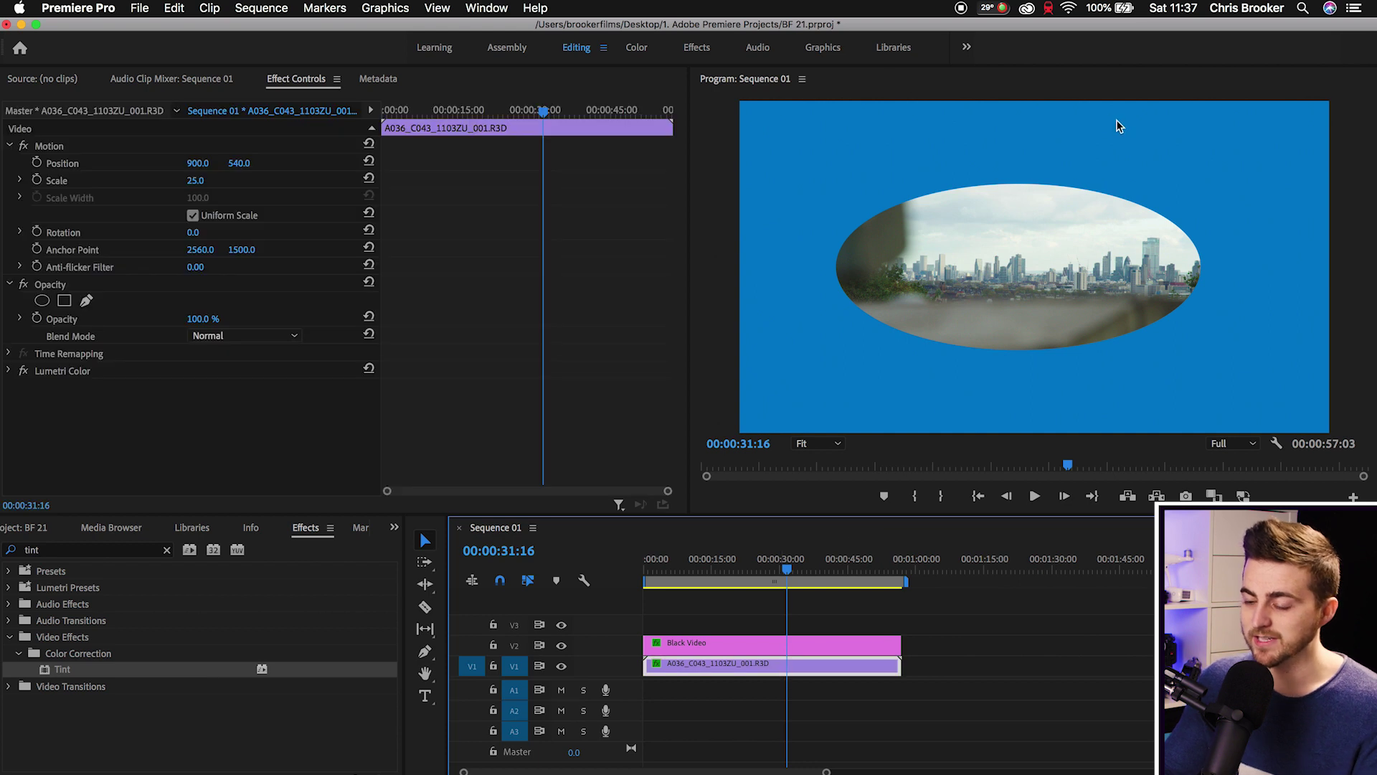
left_click_drag(692, 568, 645, 578)
key("space")
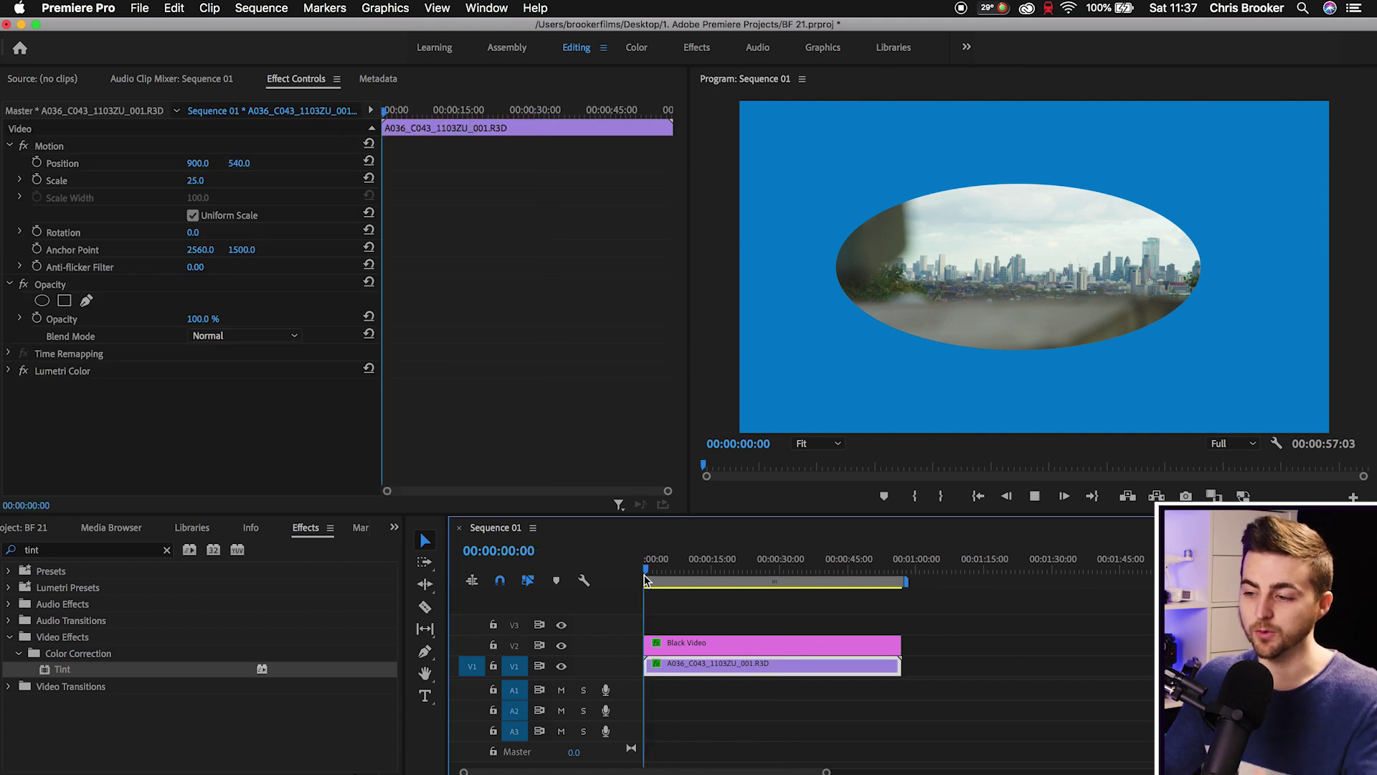